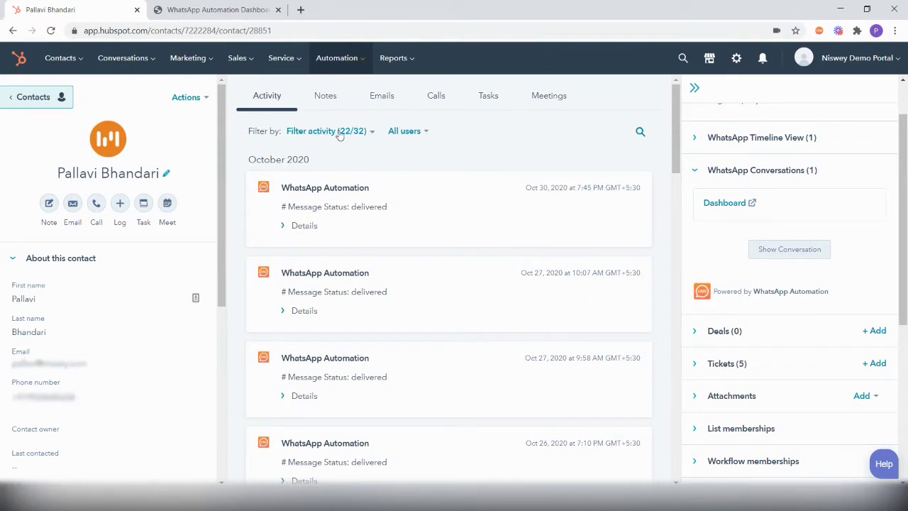
In the WhatsApp Automation dashboard settings, fill the template body with the saved webinar reminder message.
left_click(233, 14)
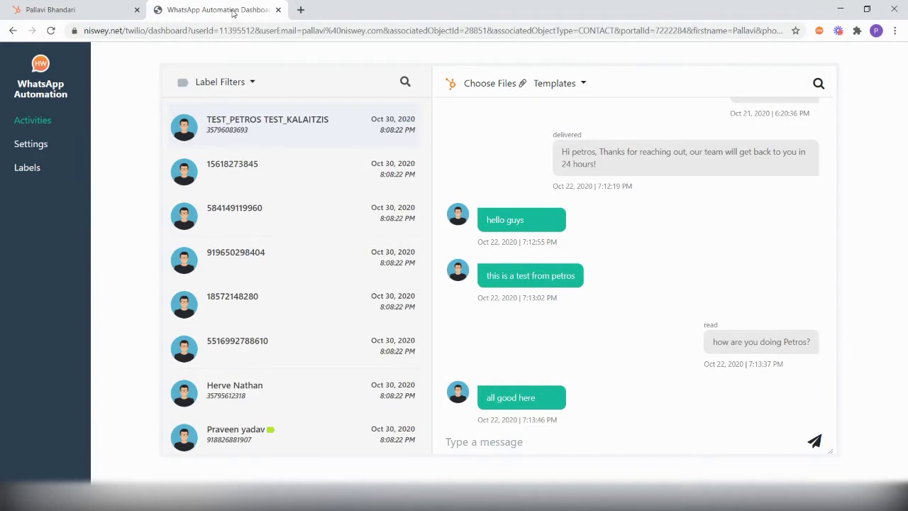
left_click(30, 144)
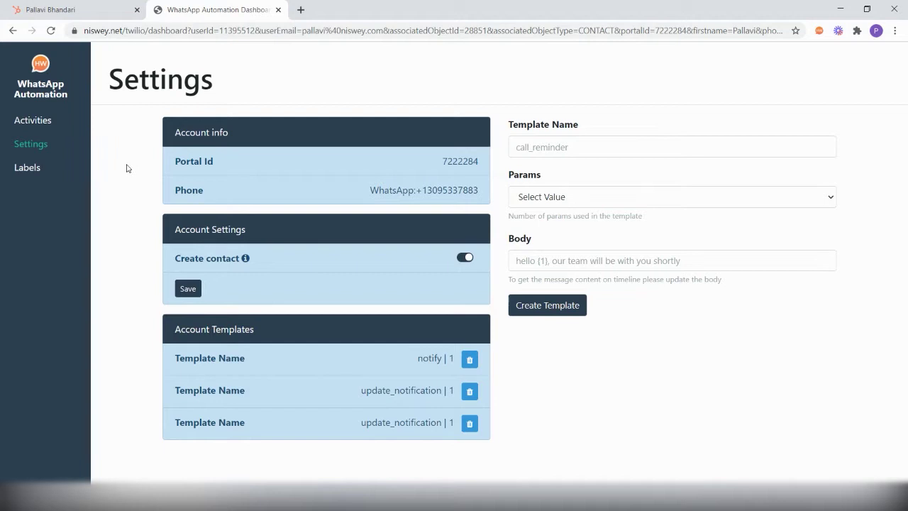
left_click(649, 261)
left_click(643, 286)
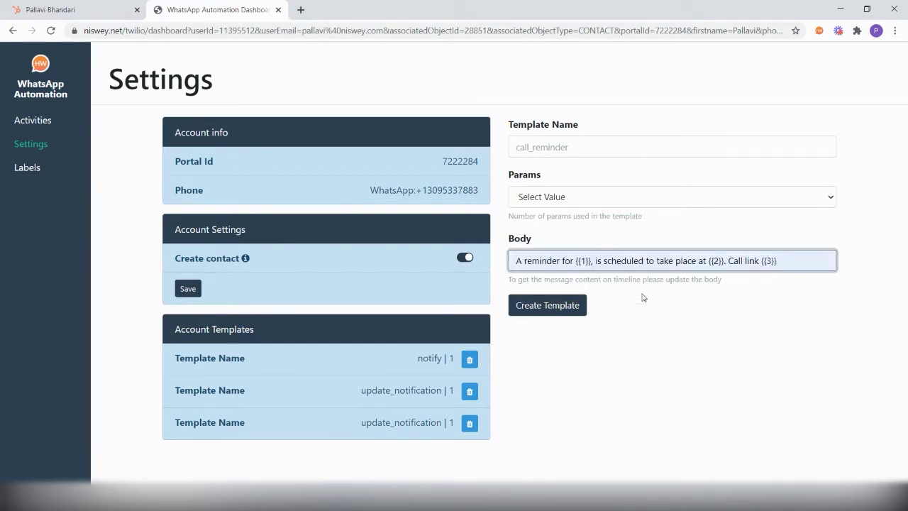
Name the template 'webinar reminder', set Params to 3, create it, and close the dashboard.
left_click(532, 149)
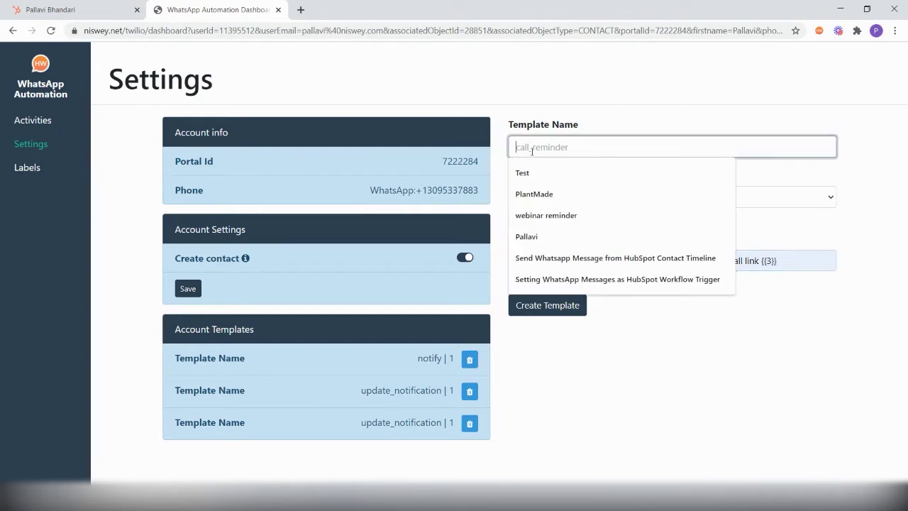
type("webinar reminder")
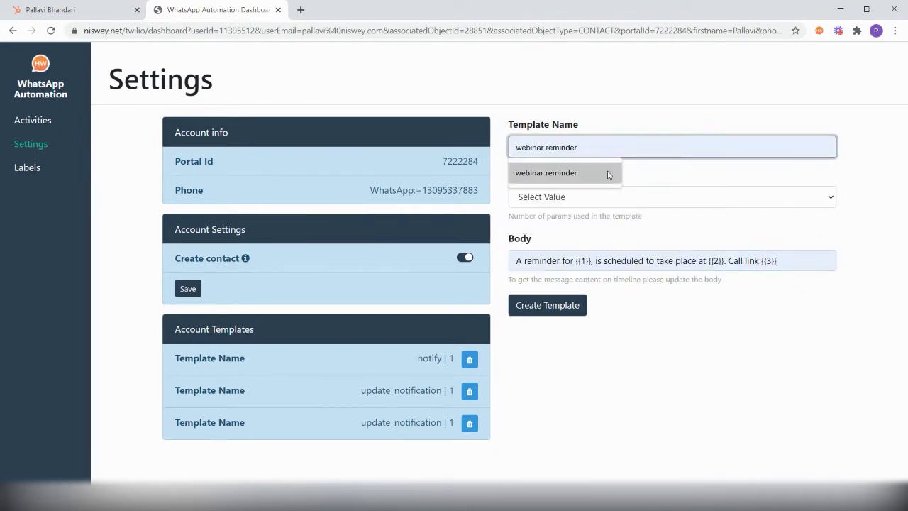
left_click(608, 175)
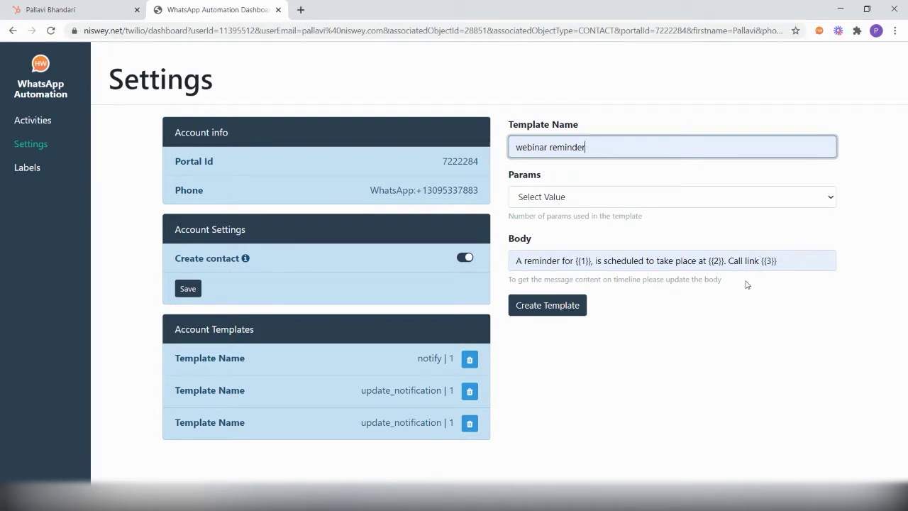
left_click(550, 202)
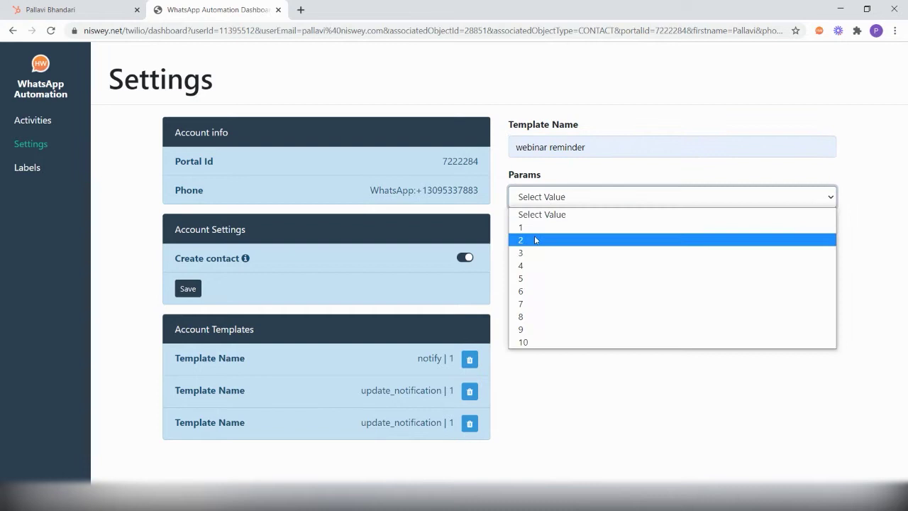
left_click(529, 251)
left_click(552, 312)
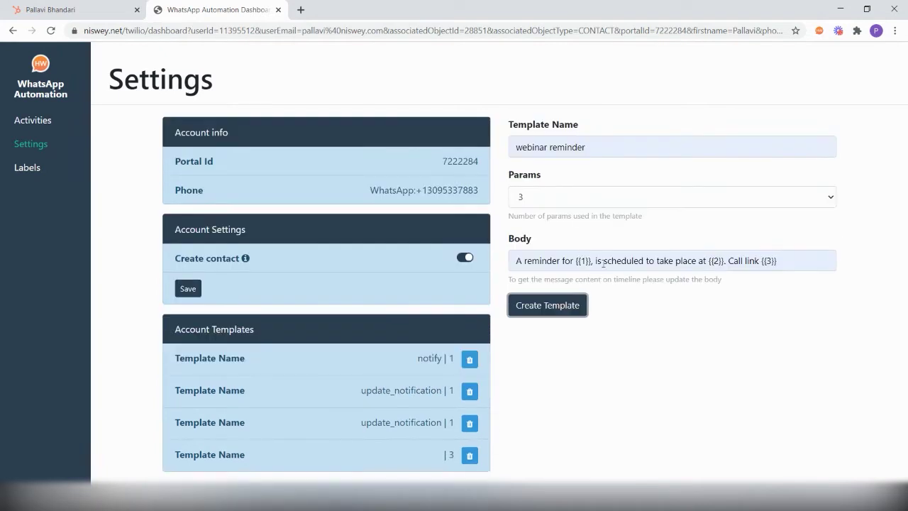
left_click(278, 10)
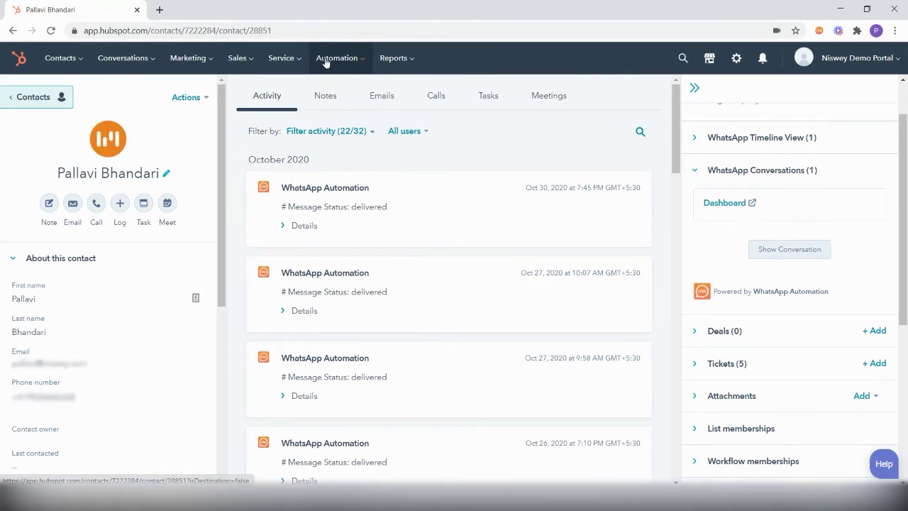
Open Automation > Workflows in a new tab and start creating a new workflow.
left_click(330, 62)
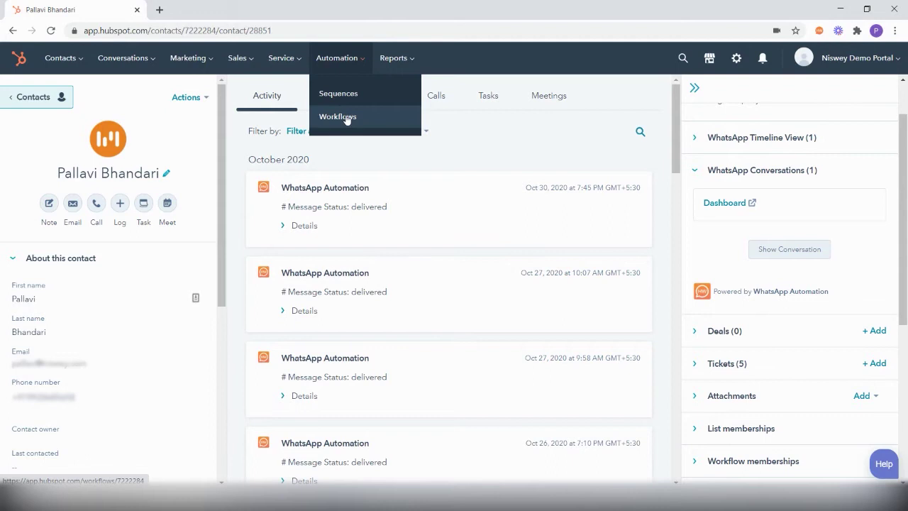
left_click(345, 118, "ctrl")
left_click(231, 9)
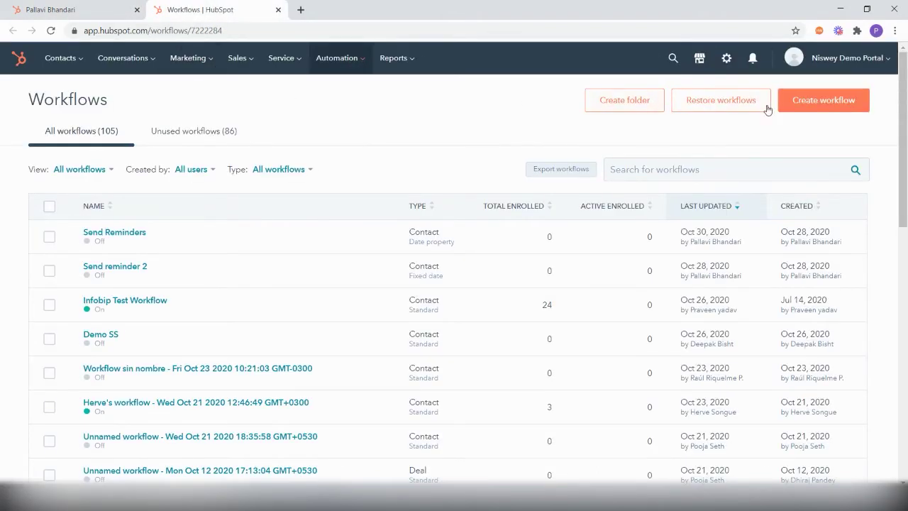
left_click(814, 107)
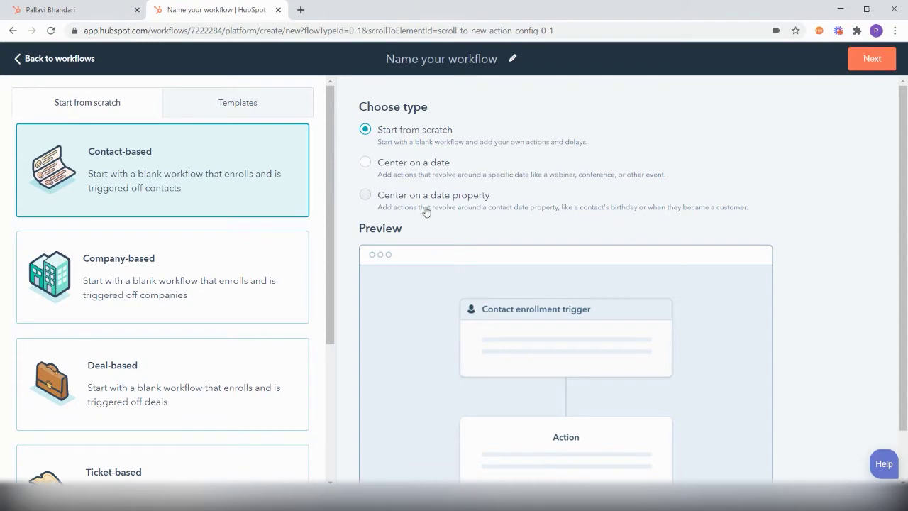
Check the contact's Webinar date (10/30/2020) on the contact record without changing it.
left_click(71, 10)
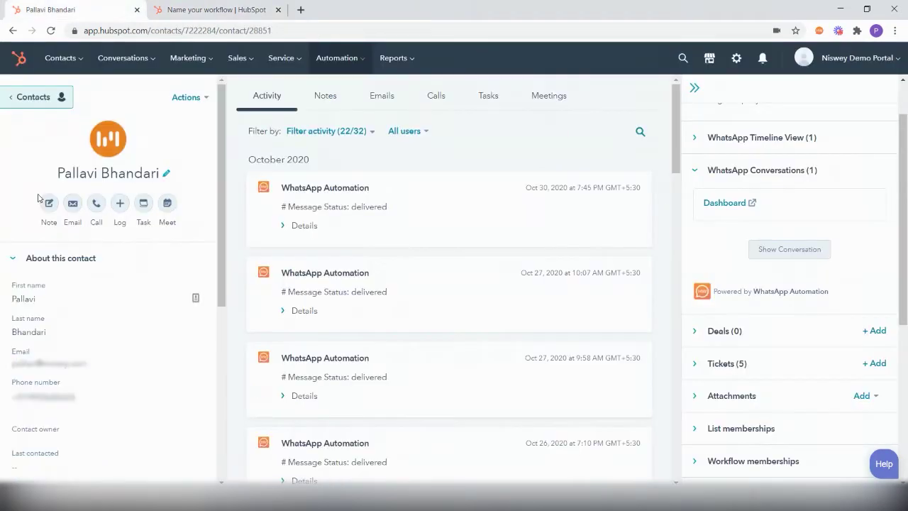
scroll(90, 345, "down", 2)
scroll(89, 350, "down", 2)
scroll(89, 350, "down", 1)
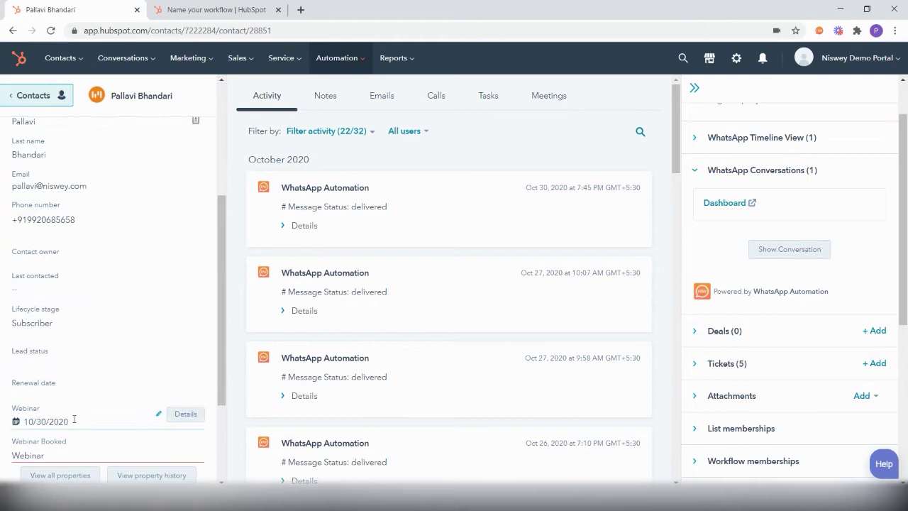
left_click(71, 421)
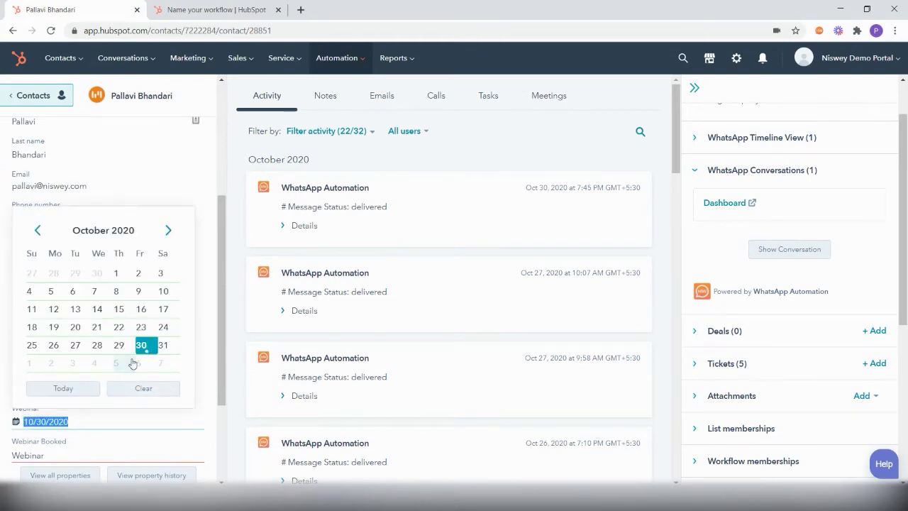
left_click(234, 333)
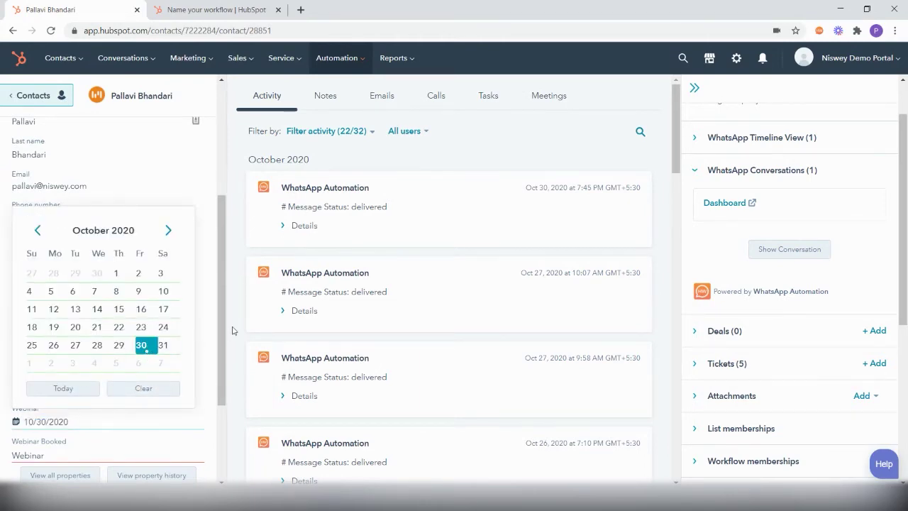
Center the new workflow on the contact's Webinar date property and continue to the editor.
left_click(207, 10)
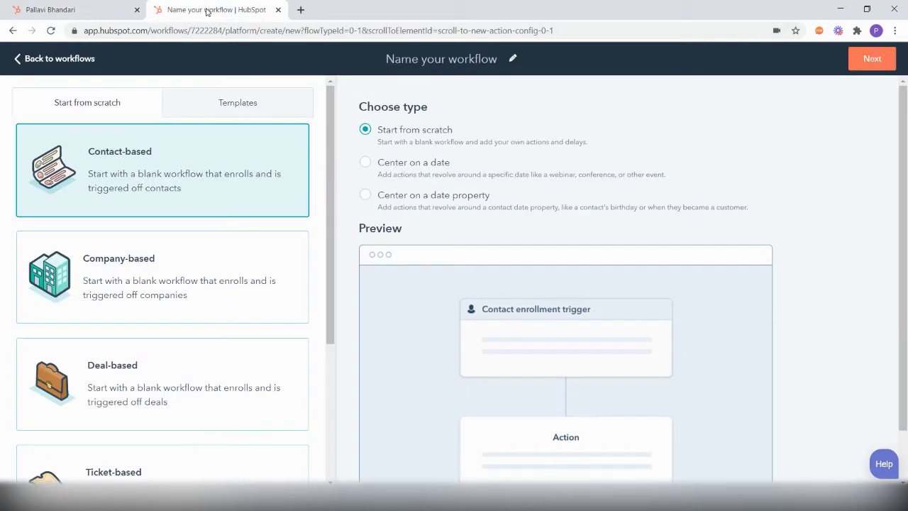
left_click(415, 195)
left_click(428, 248)
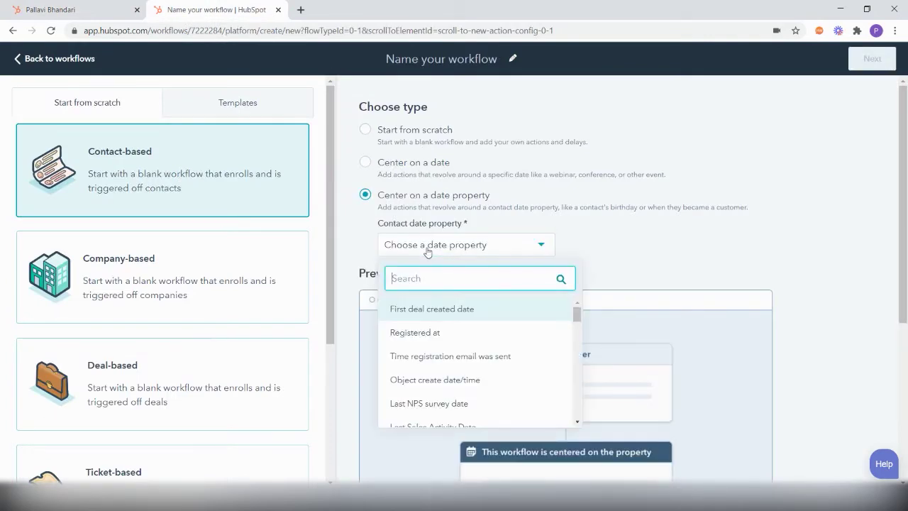
type("webinar")
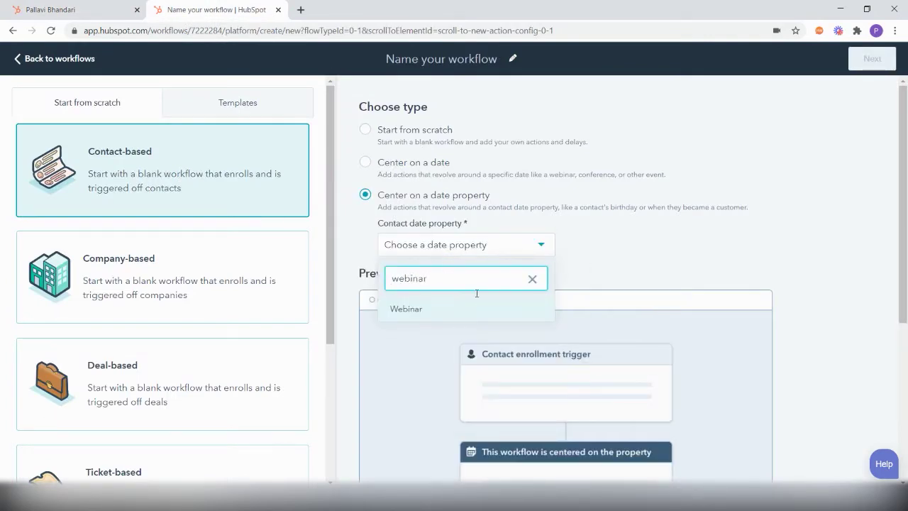
left_click(468, 309)
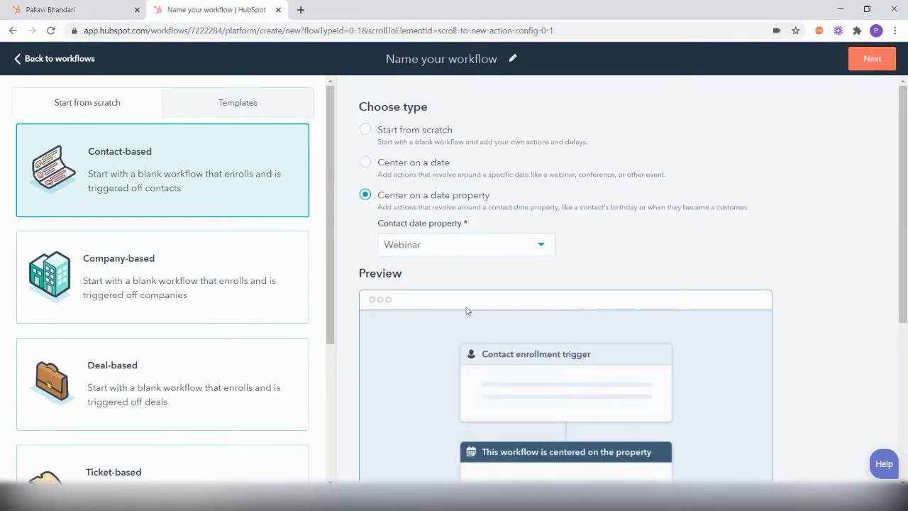
left_click(876, 58)
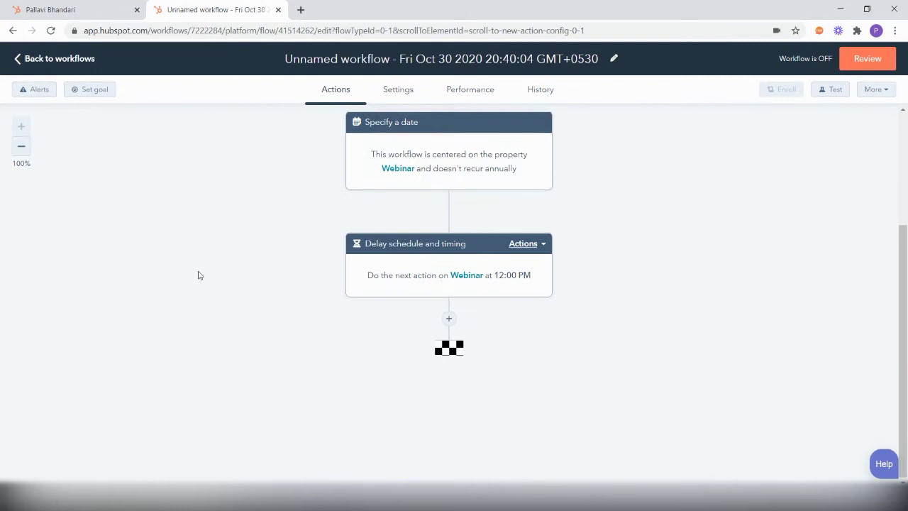
Set and save the enrollment trigger as the contact property 'Webinar is known'.
left_click(403, 215)
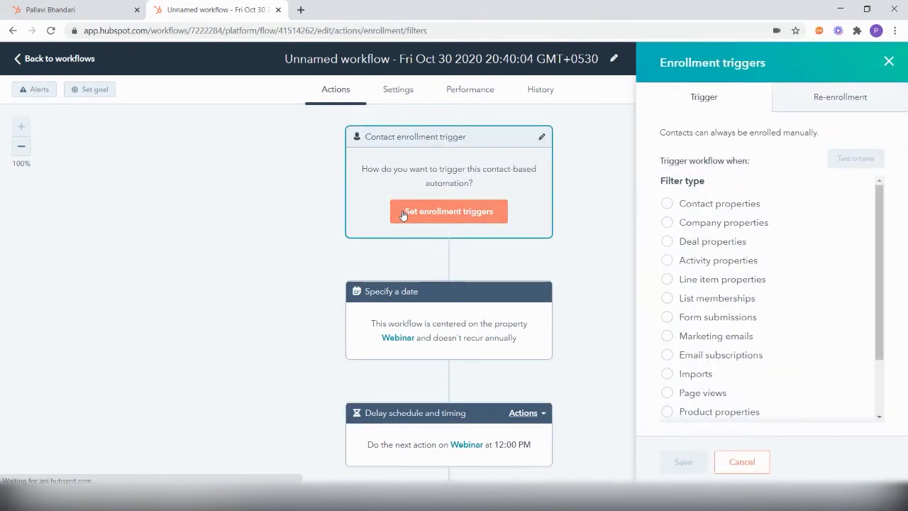
left_click(705, 206)
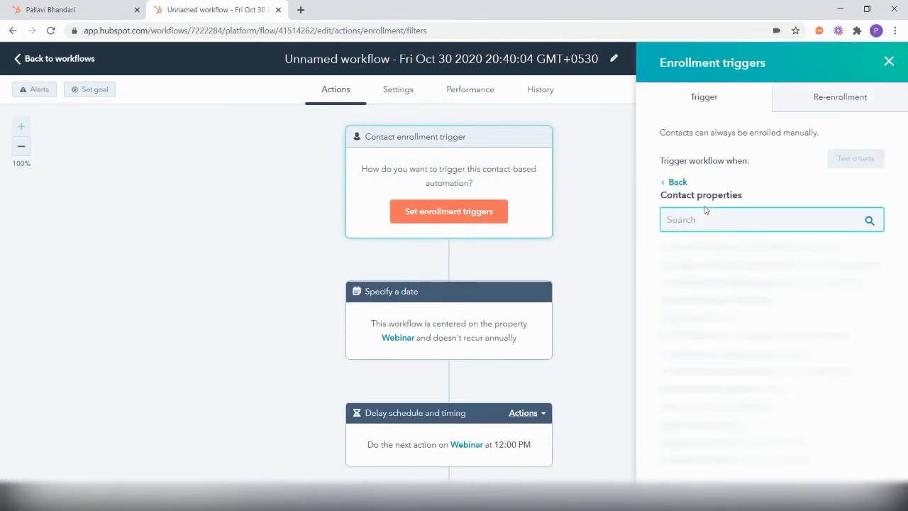
type("webina")
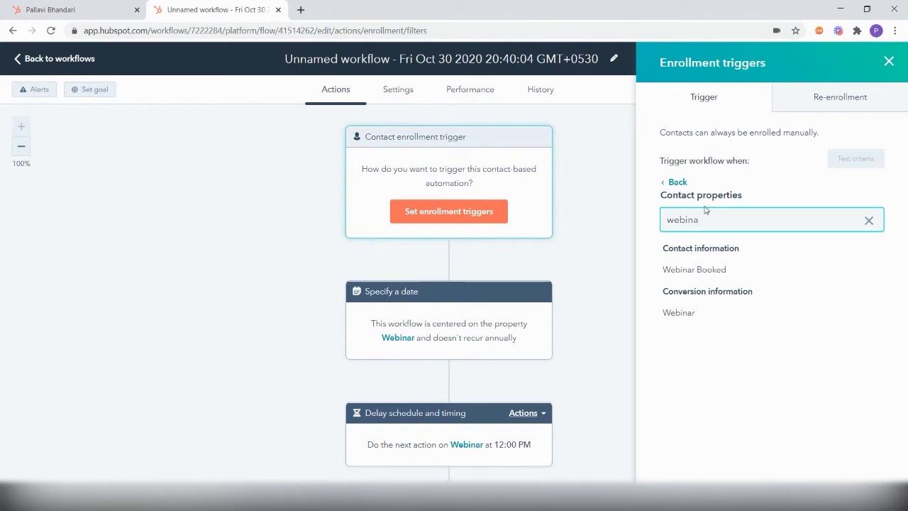
left_click(699, 314)
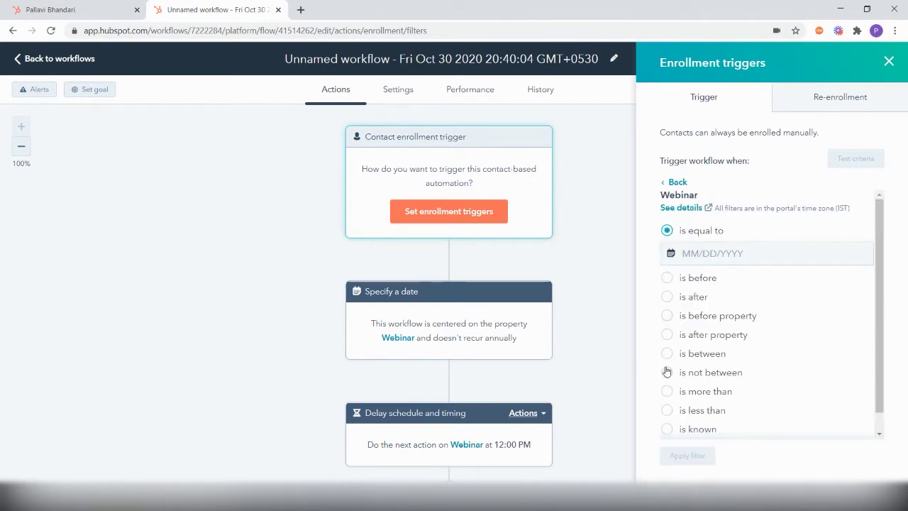
scroll(663, 371, "down", 1)
left_click(667, 410)
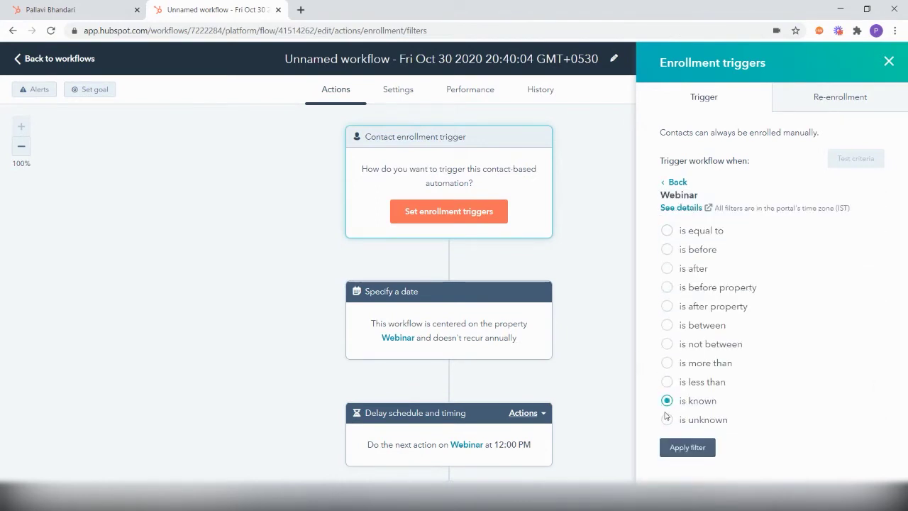
left_click(679, 449)
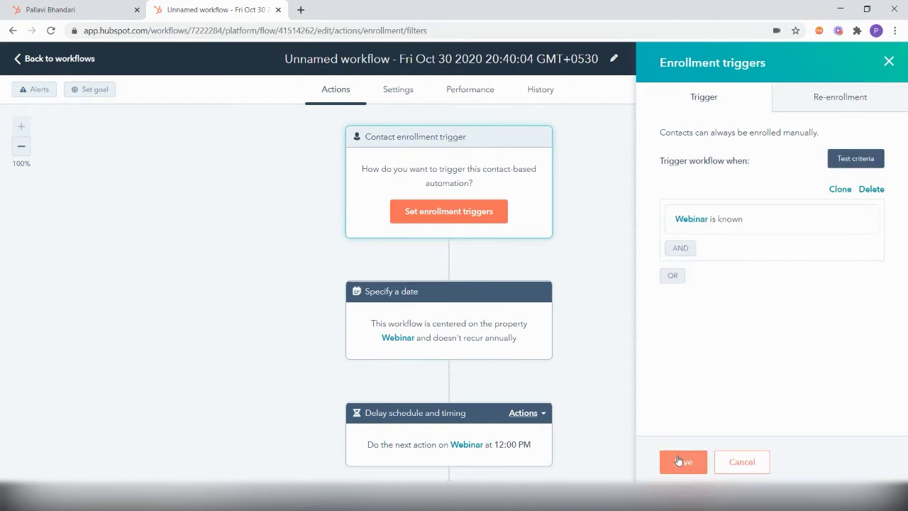
left_click(679, 462)
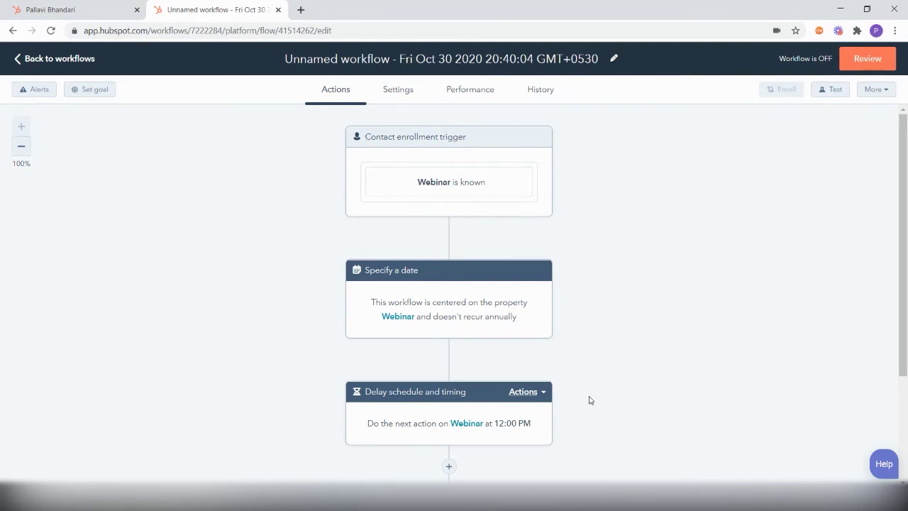
Set the delay to 3 days before the Webinar date at 12:00 PM and add a step below.
left_click(469, 404)
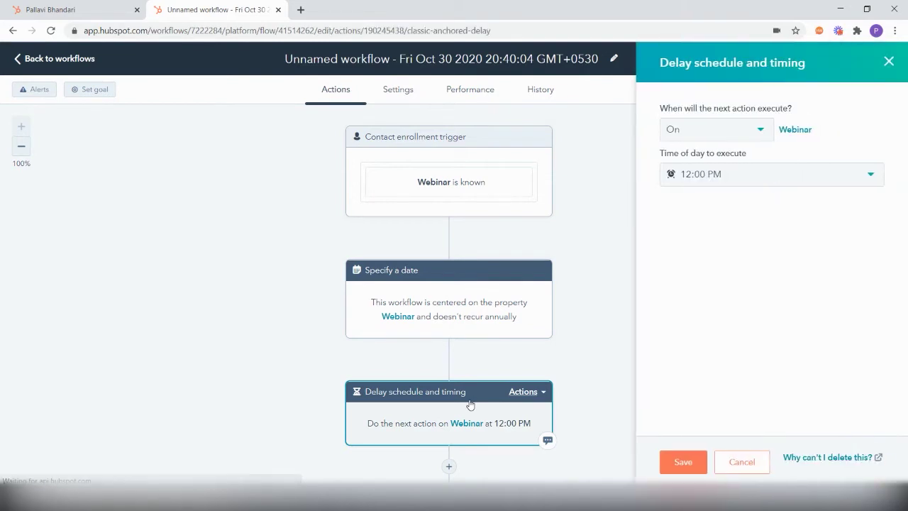
left_click(721, 127)
left_click(700, 163)
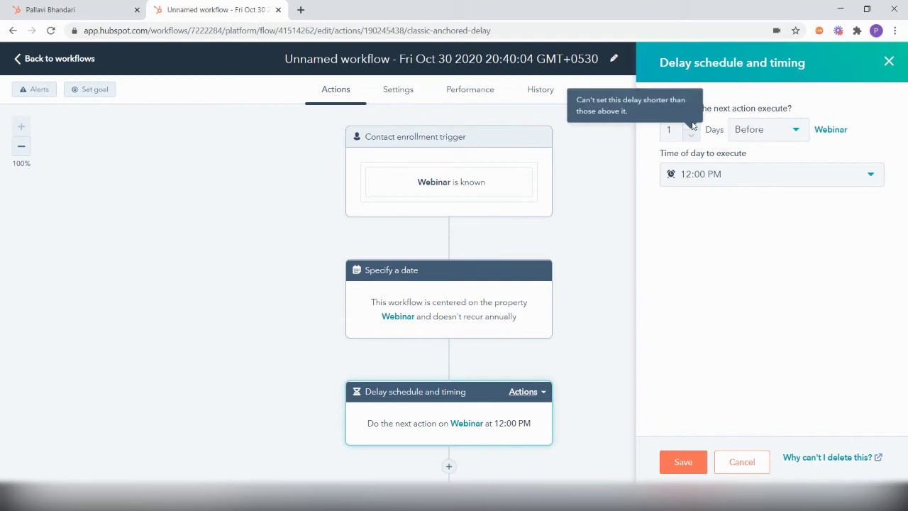
left_click(691, 124)
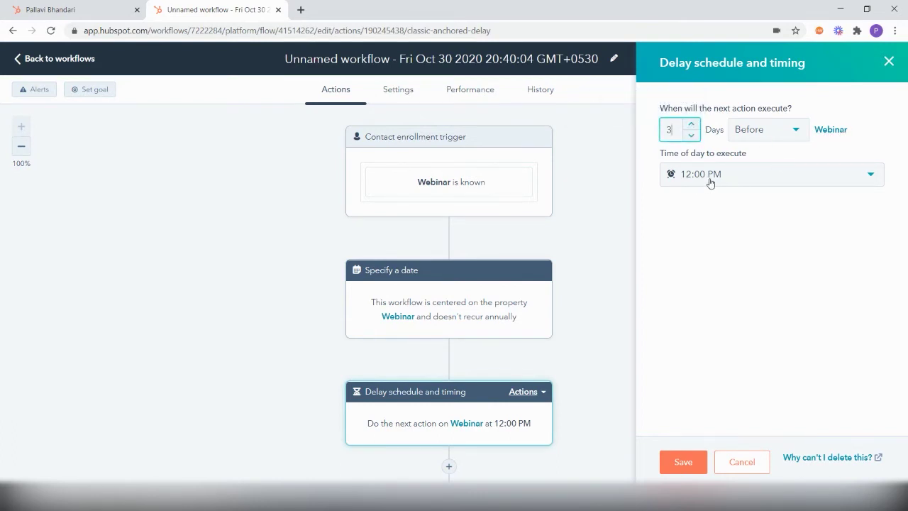
left_click(682, 464)
scroll(610, 457, "down", 1)
left_click(446, 423)
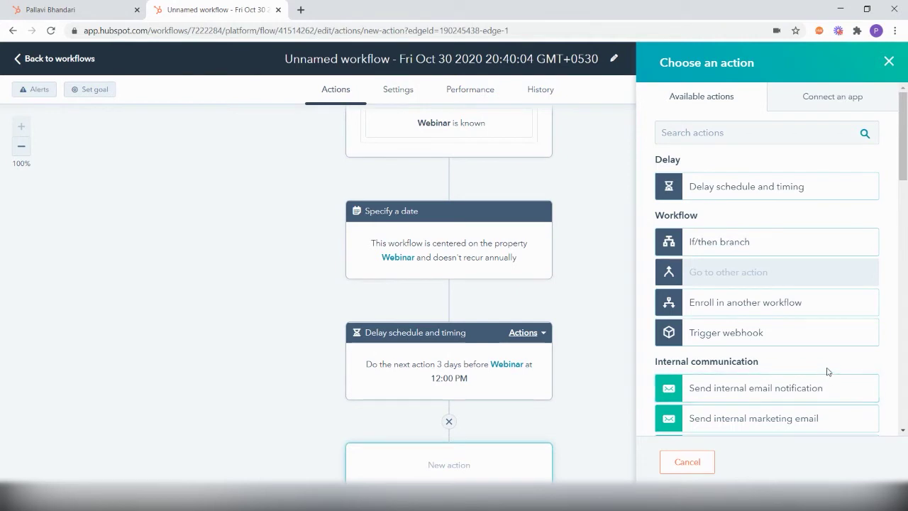
Add a Send WhatsApp Message action using the 'webinar reminder | 3' template.
scroll(826, 371, "down", 2)
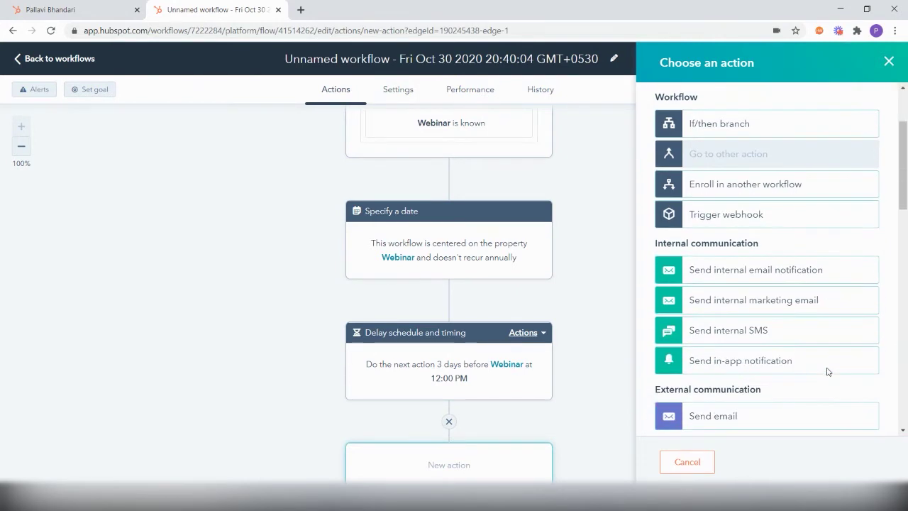
scroll(826, 371, "down", 2)
scroll(826, 371, "down", 1)
scroll(826, 370, "down", 1)
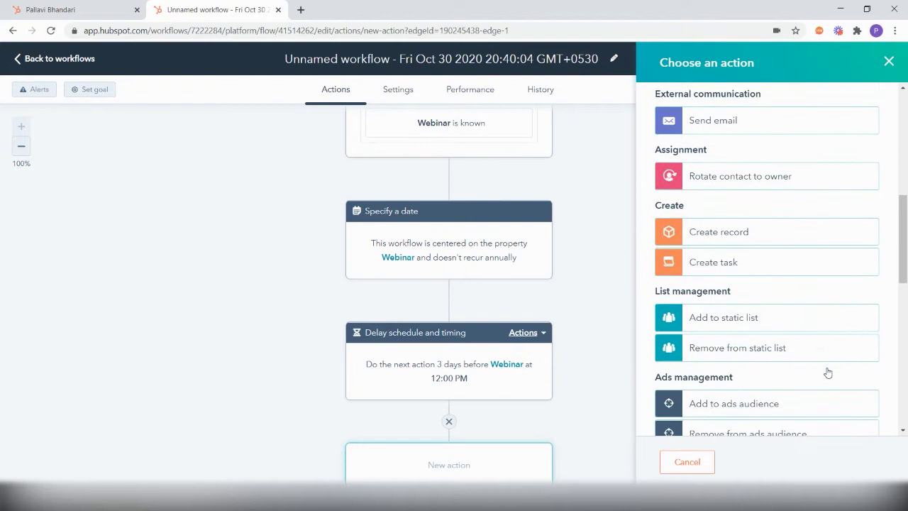
scroll(826, 371, "down", 1)
scroll(826, 371, "down", 1)
scroll(826, 370, "down", 2)
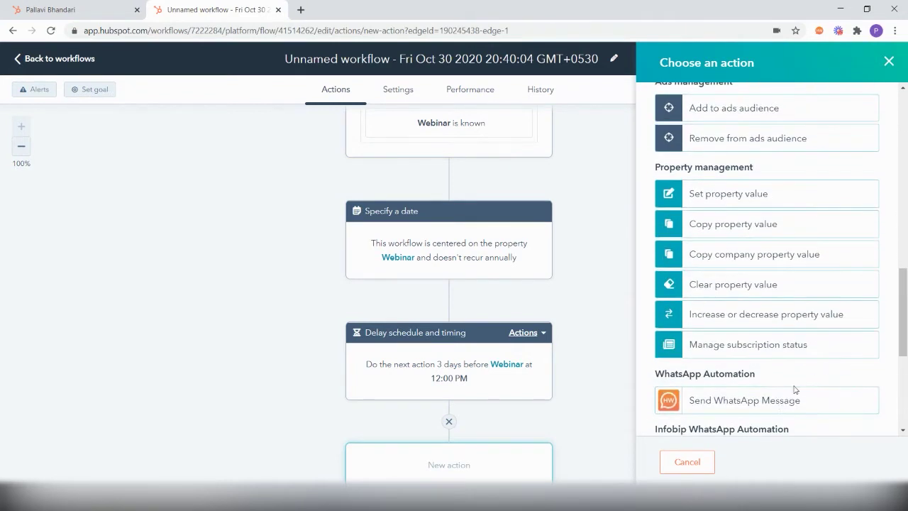
left_click(768, 403)
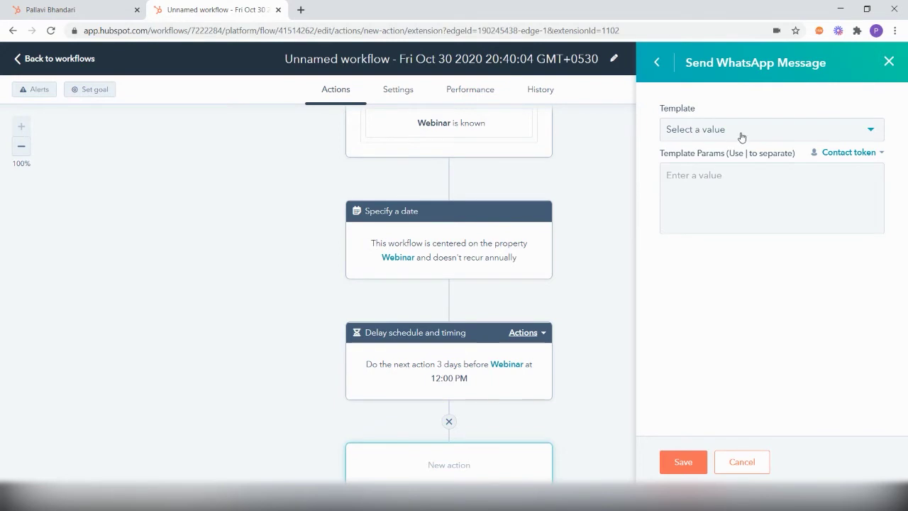
left_click(741, 137)
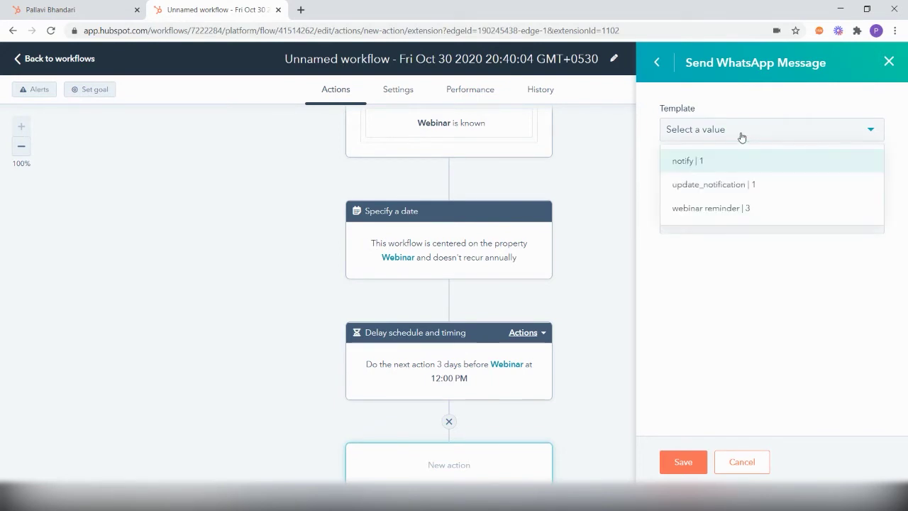
left_click(719, 210)
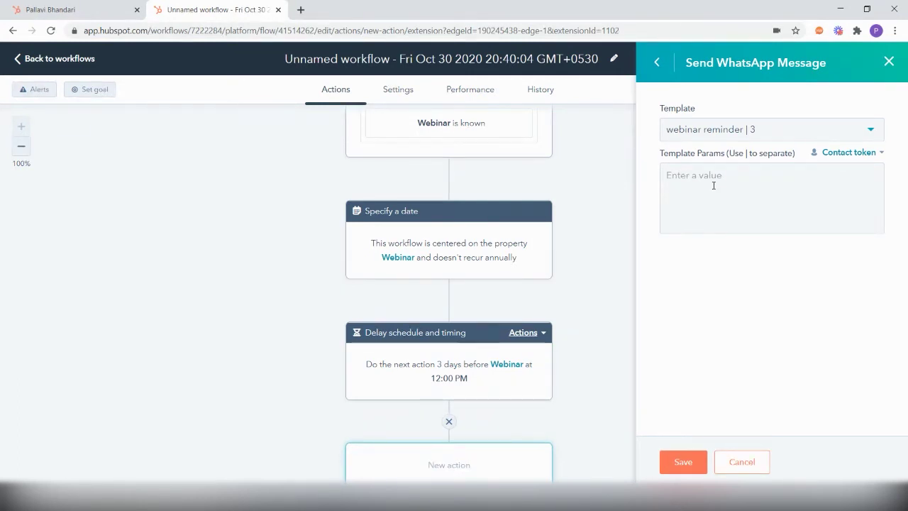
Fill the template params with Webinar Booked, Webinar and |example.com, then save the step.
left_click(790, 168)
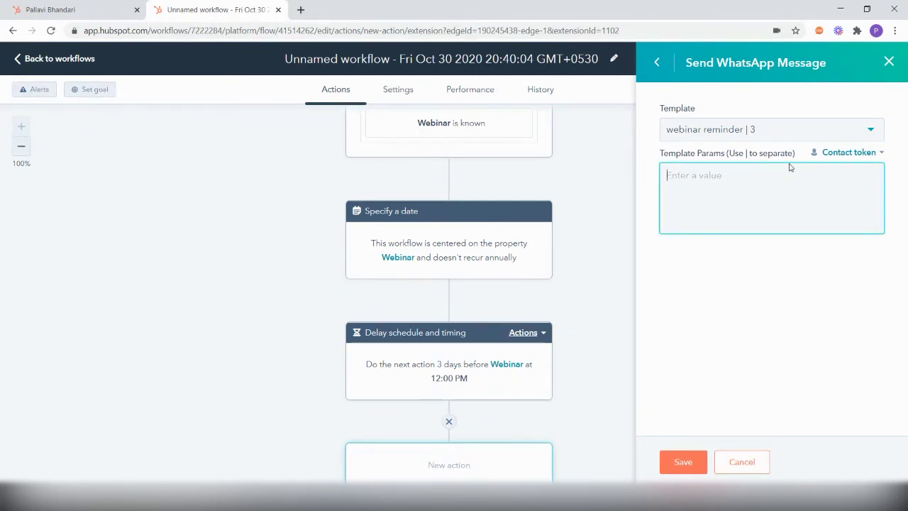
left_click(835, 153)
type("we")
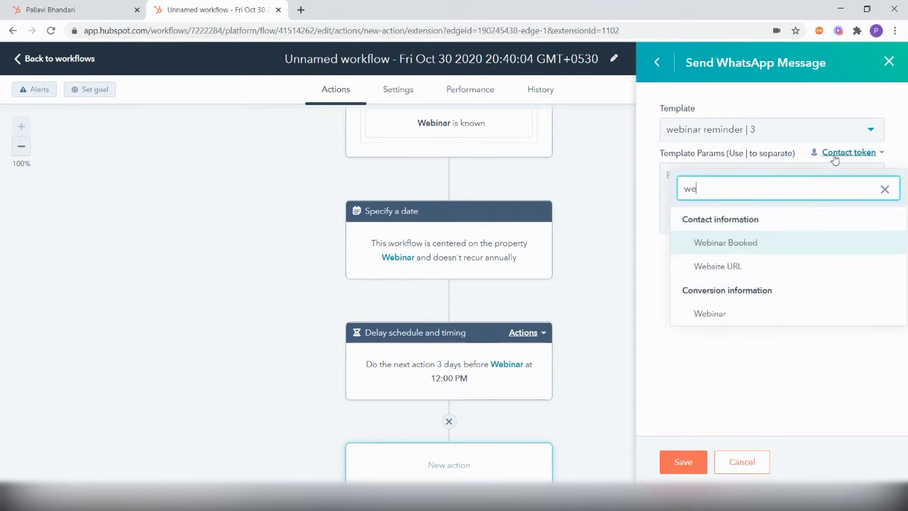
type("bin")
left_click(720, 245)
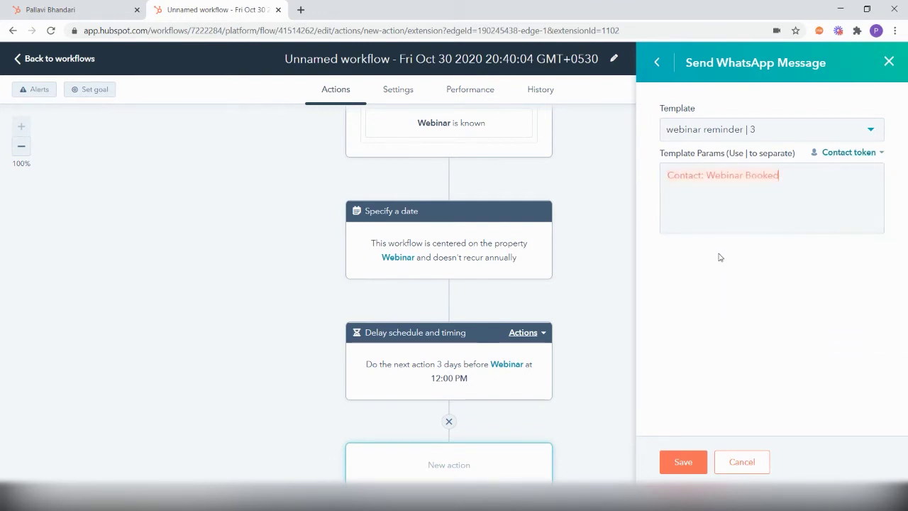
left_click(848, 152)
type("we")
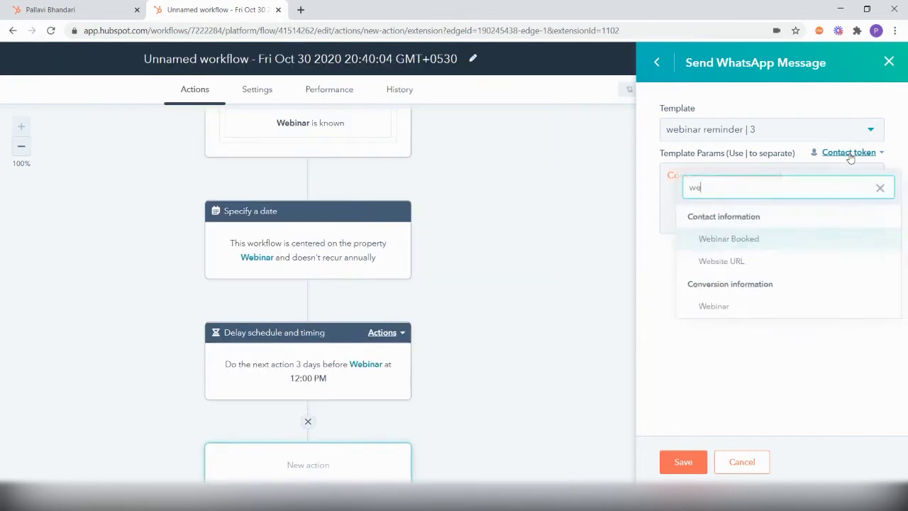
left_click(730, 321)
type("|ex")
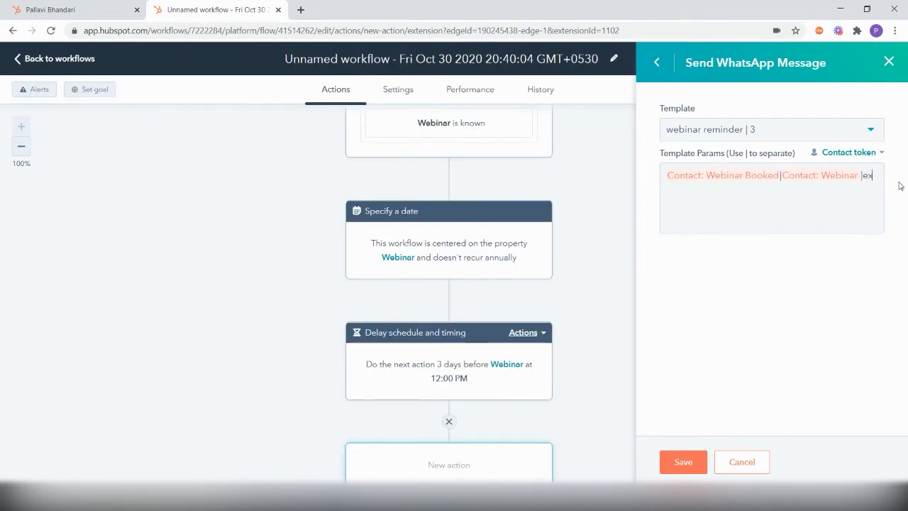
type("ample.com")
left_click(674, 462)
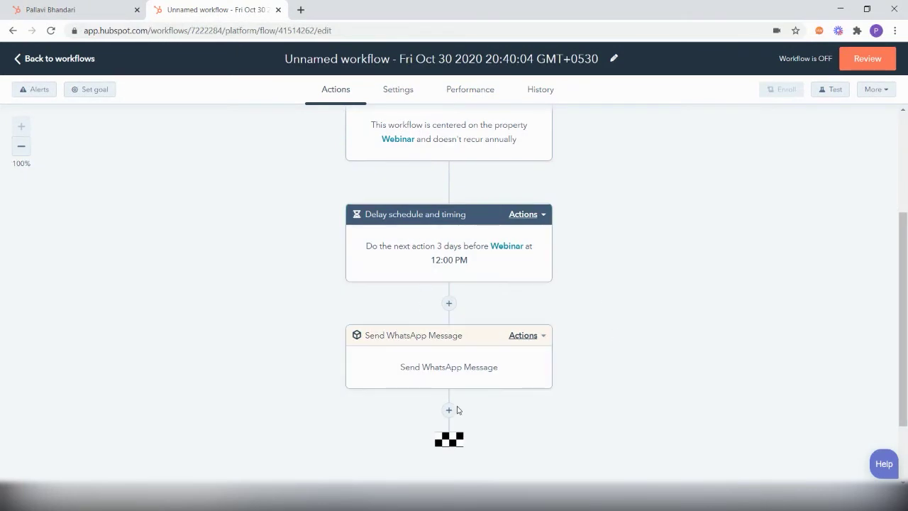
Add a delay of 1 day before the Webinar date at 12:00 PM.
left_click(448, 409)
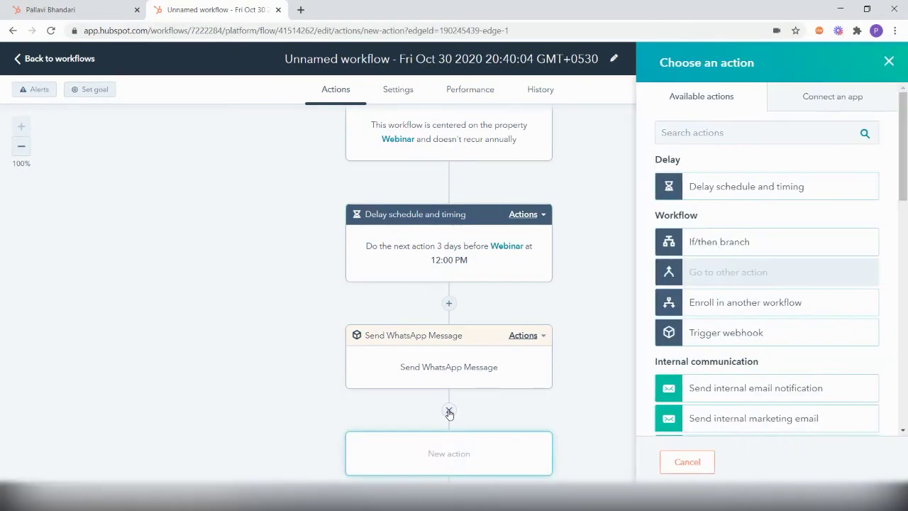
left_click(709, 197)
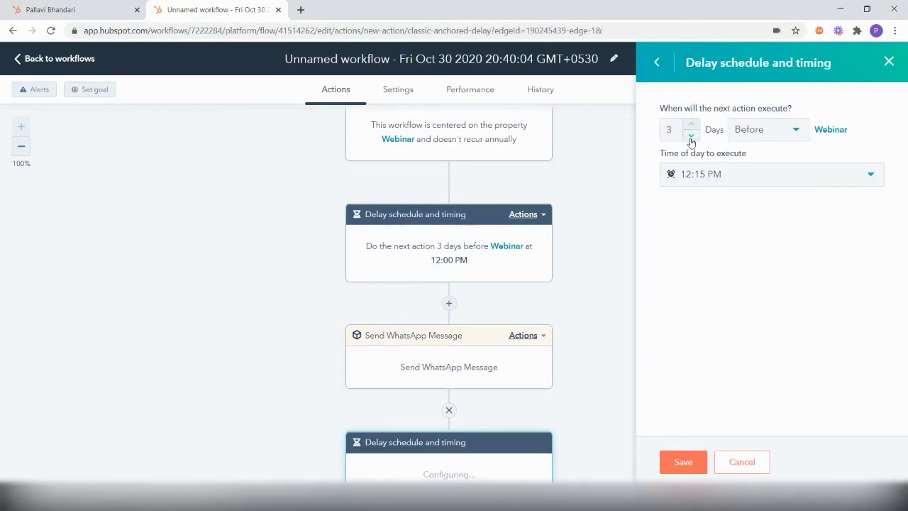
left_click(691, 135)
left_click(691, 134)
left_click(715, 183)
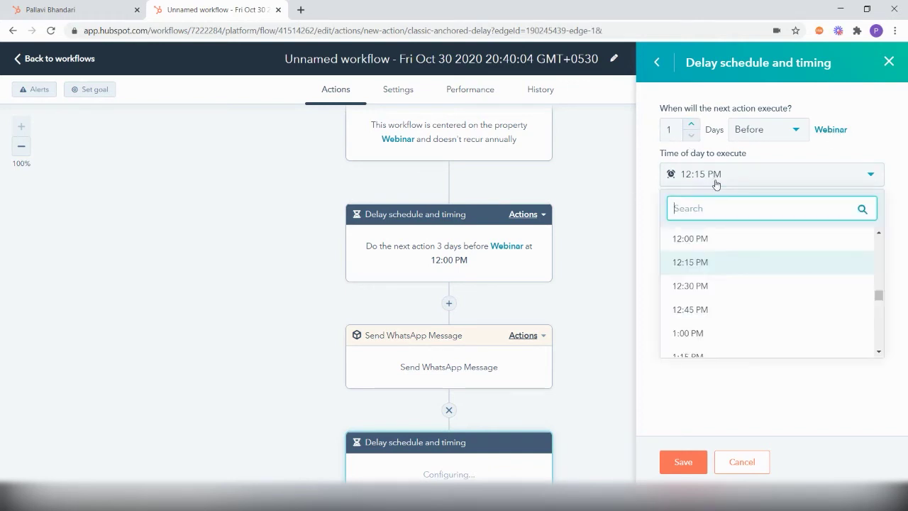
left_click(677, 460)
Add another Send WhatsApp Message action with the webinar reminder template.
scroll(624, 421, "down", 1)
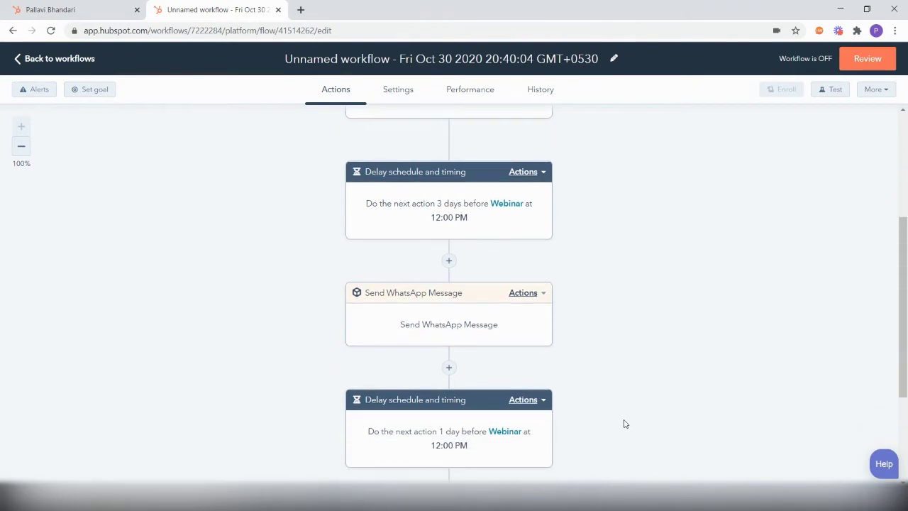
scroll(539, 390, "down", 2)
left_click(449, 354)
scroll(772, 385, "down", 1)
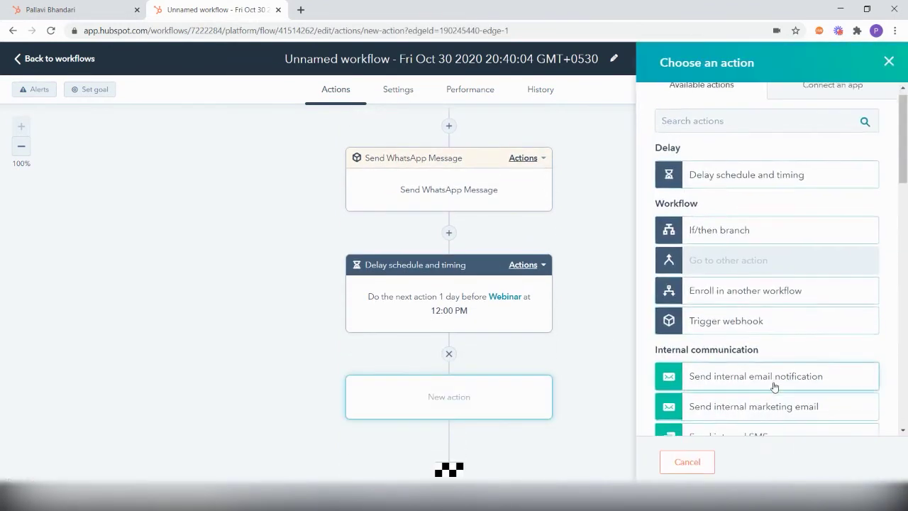
scroll(772, 385, "down", 5)
scroll(773, 386, "down", 3)
scroll(773, 386, "down", 3)
left_click(736, 398)
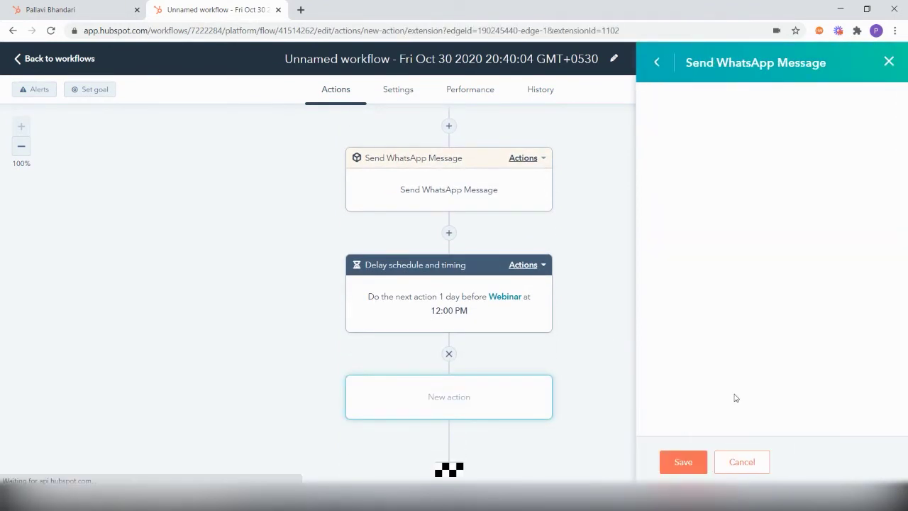
left_click(730, 129)
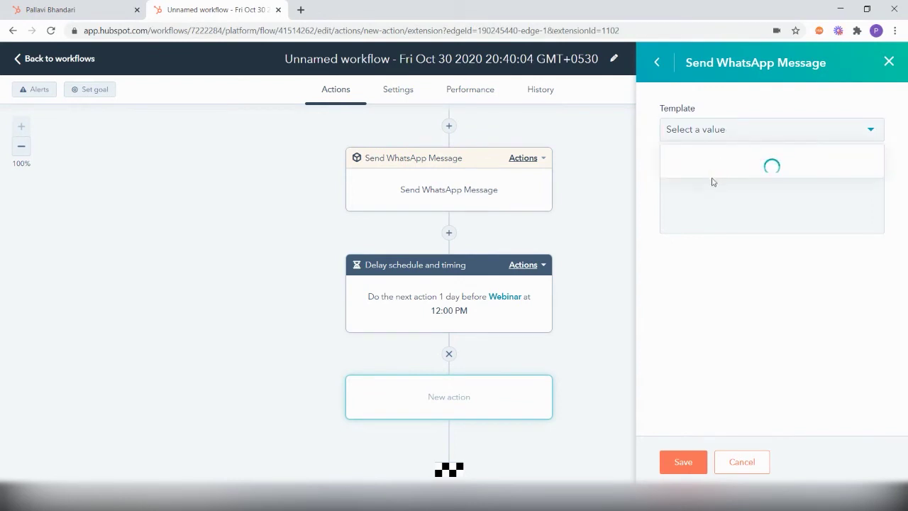
left_click(710, 207)
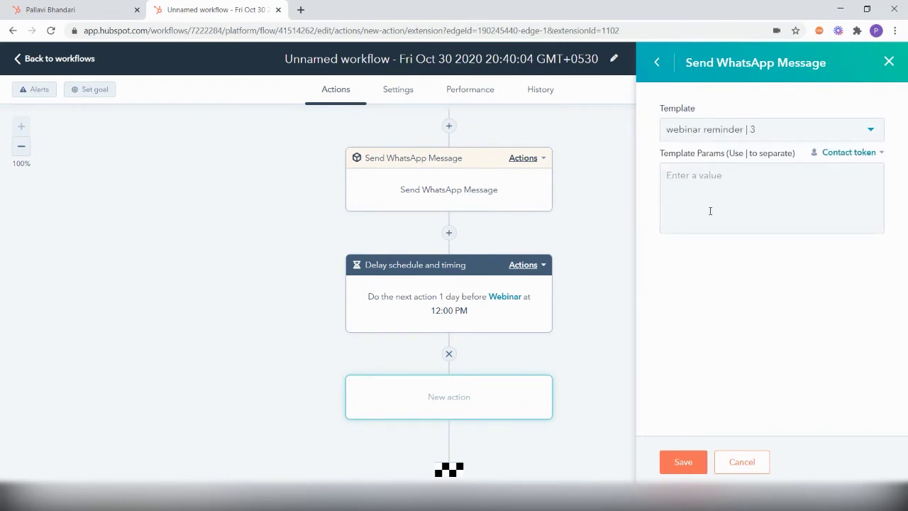
Fill its params with Webinar Booked, Webinar and example.com, then save the step.
left_click(728, 171)
left_click(846, 158)
type("we")
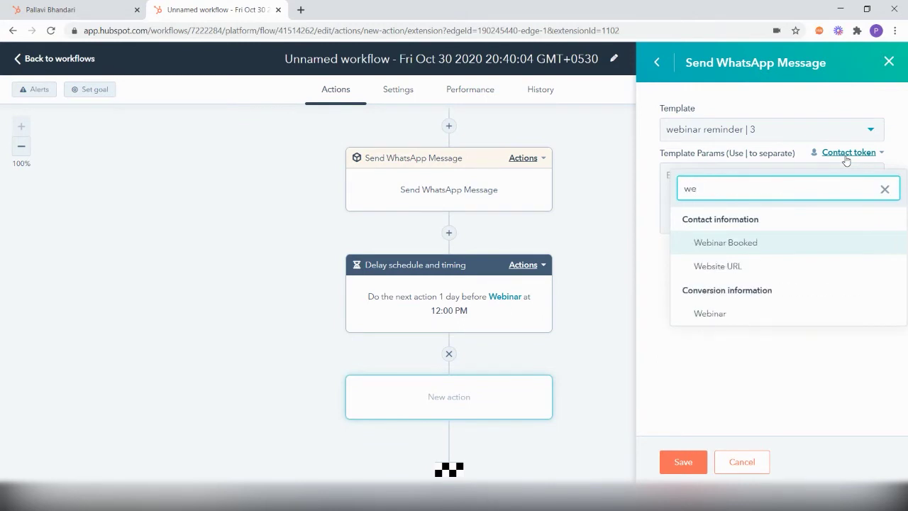
left_click(721, 245)
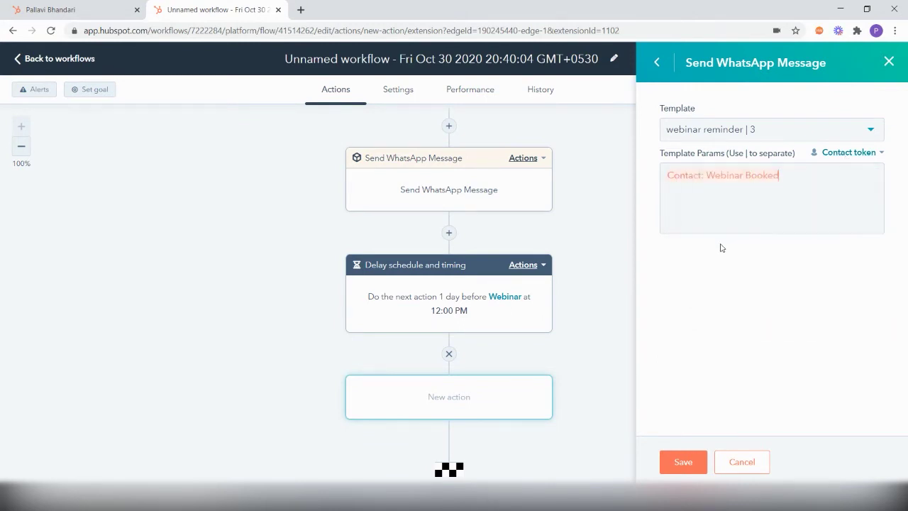
left_click(844, 152)
type("we")
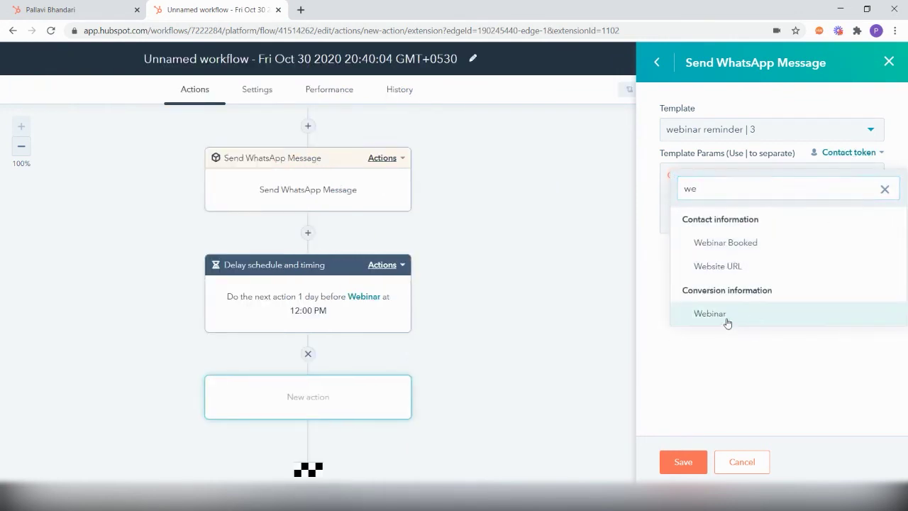
left_click(724, 321)
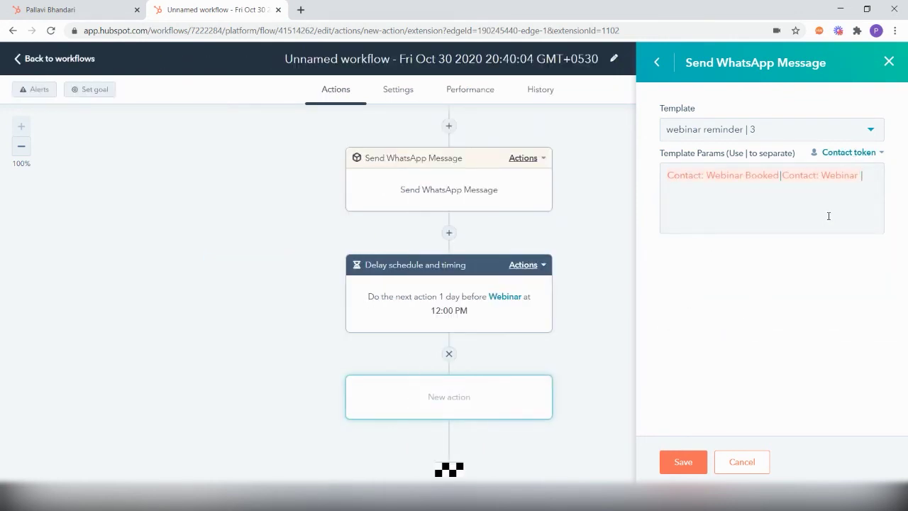
type("example")
type(".com")
left_click(676, 464)
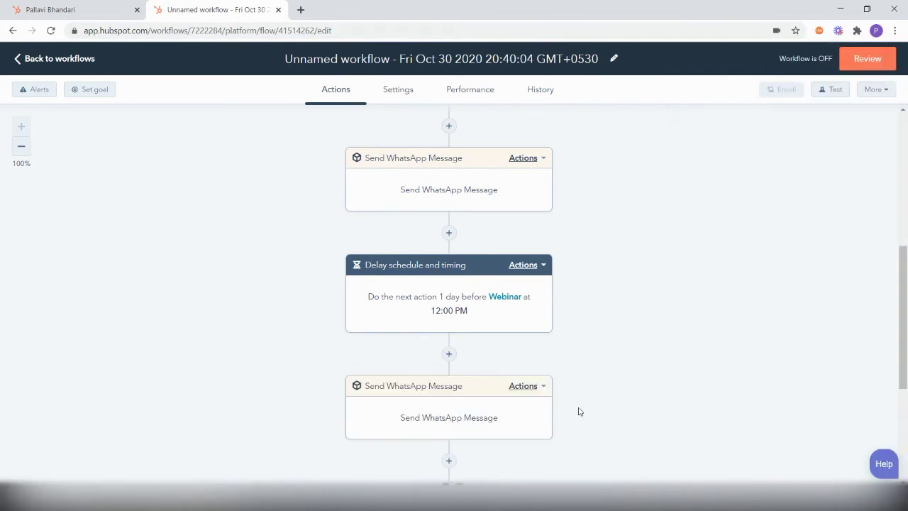
Add a delay that runs on the Webinar date at 4:00 PM.
scroll(534, 384, "down", 2)
scroll(510, 390, "down", 1)
left_click(448, 402)
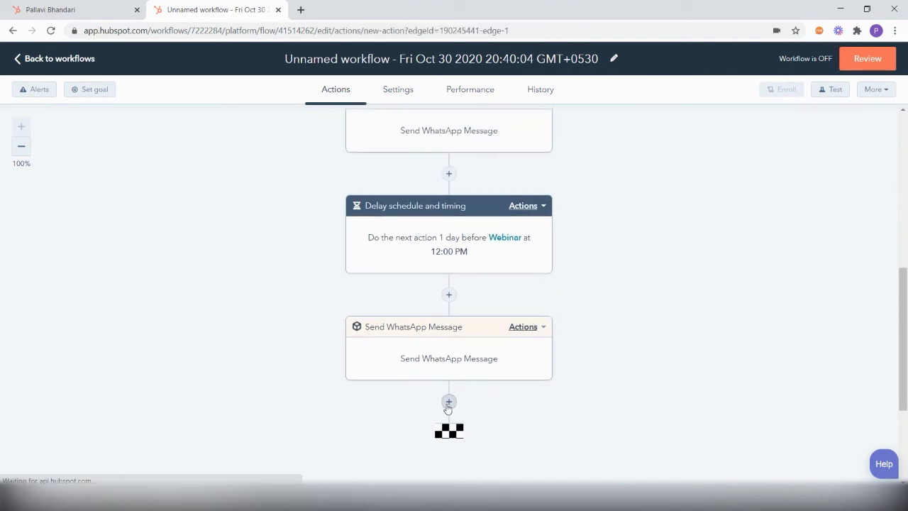
left_click(741, 188)
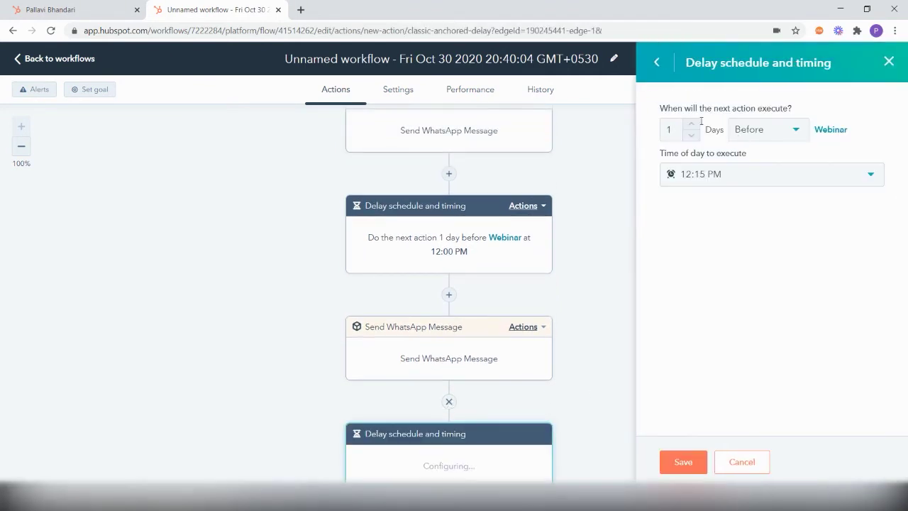
left_click(753, 138)
left_click(757, 185)
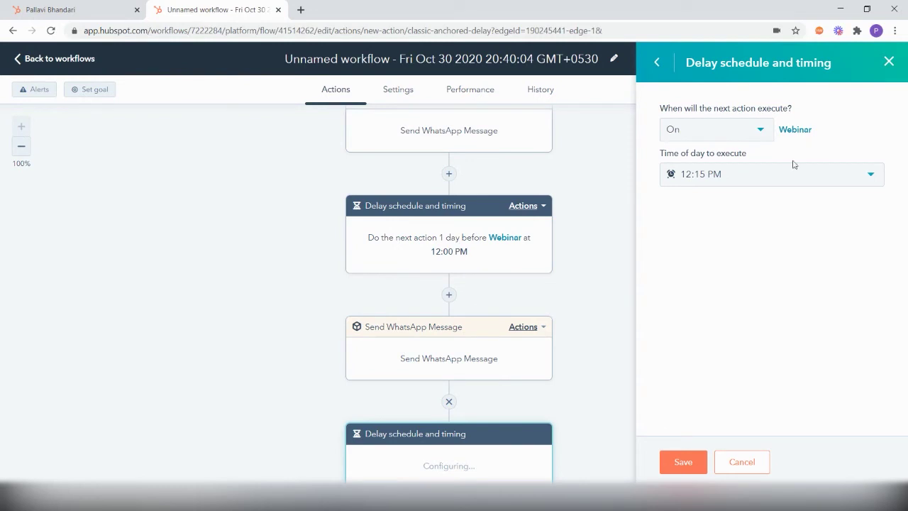
left_click(767, 182)
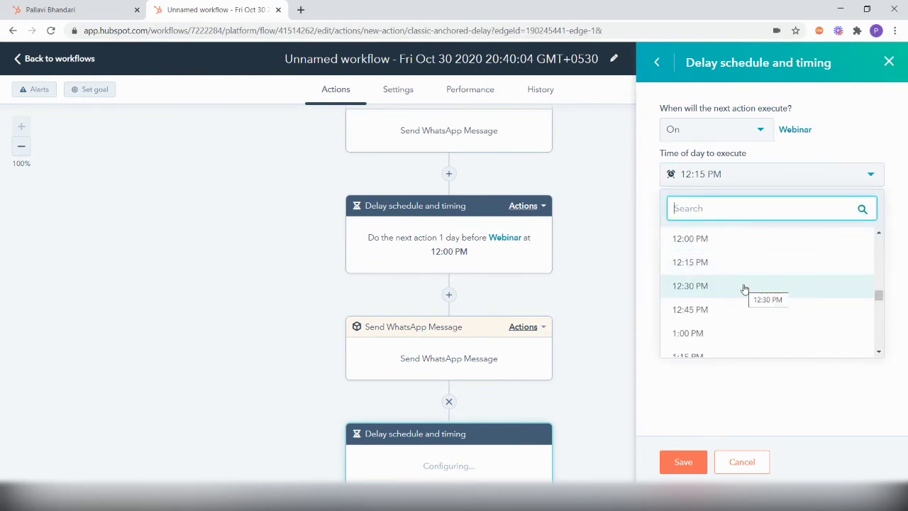
scroll(740, 297, "down", 2)
scroll(739, 300, "down", 1)
scroll(739, 303, "down", 1)
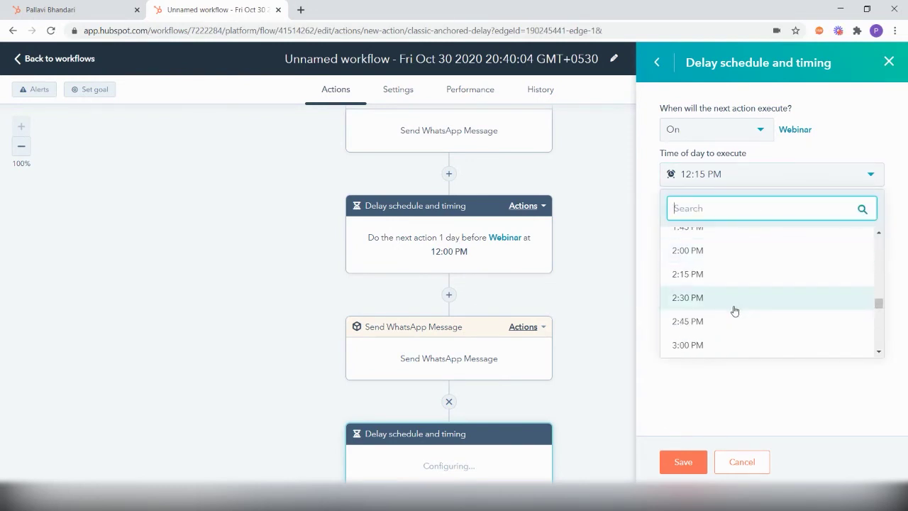
scroll(733, 310, "down", 1)
scroll(733, 310, "down", 2)
left_click(707, 324)
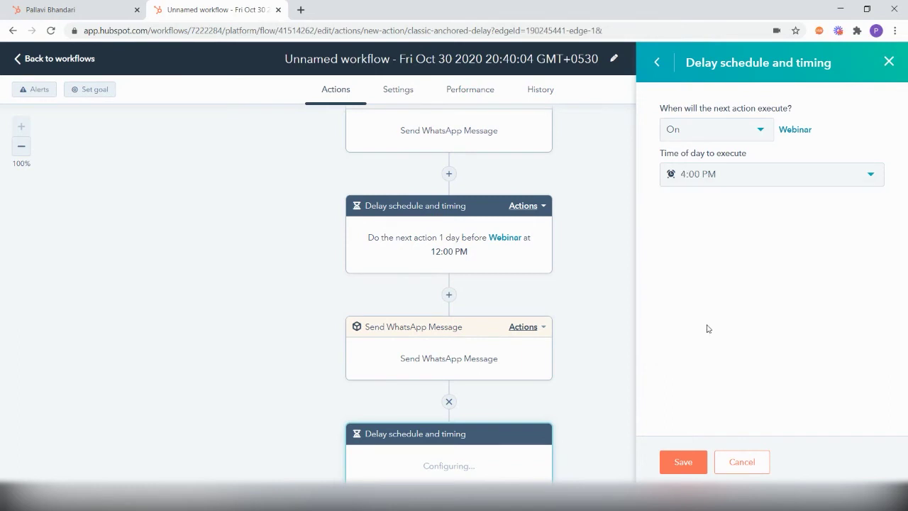
left_click(669, 464)
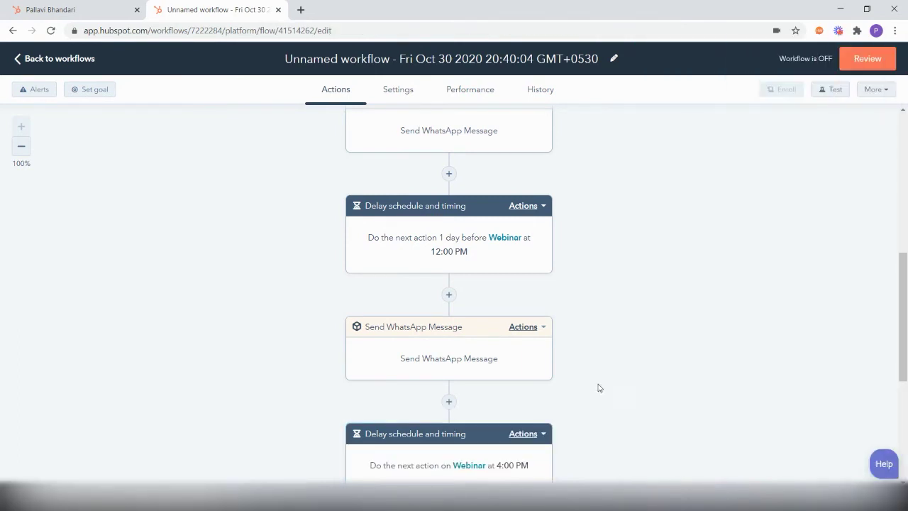
Add a third Send WhatsApp Message action with the 'webinar reminder | 3' template.
left_click(448, 390)
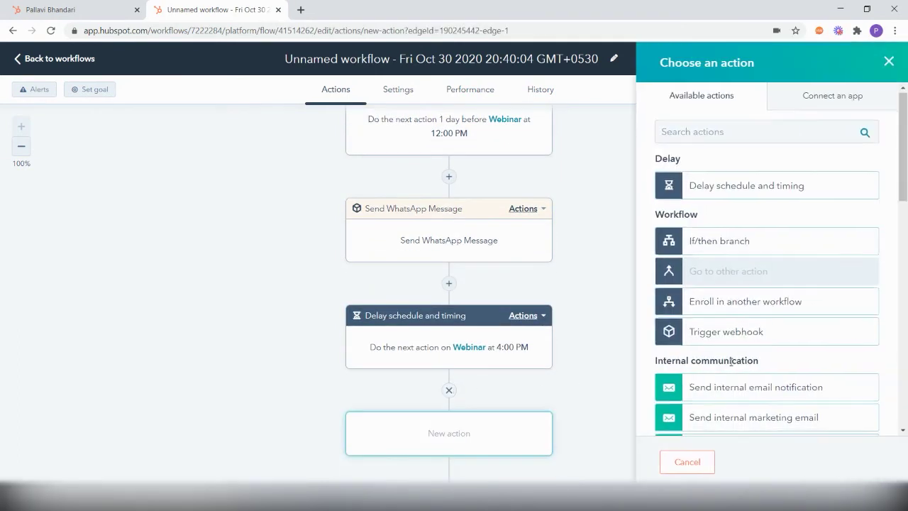
scroll(731, 365, "down", 5)
scroll(731, 341, "down", 2)
scroll(731, 340, "down", 3)
scroll(731, 376, "down", 1)
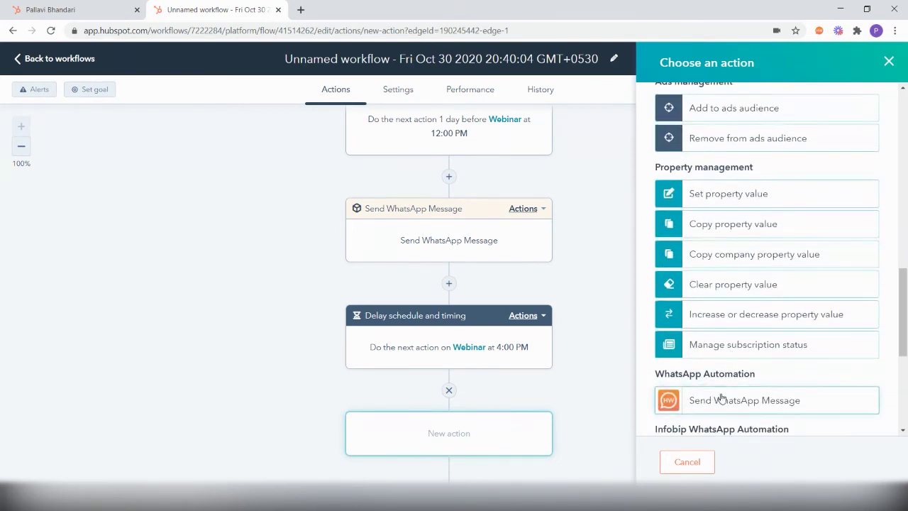
left_click(719, 397)
left_click(734, 130)
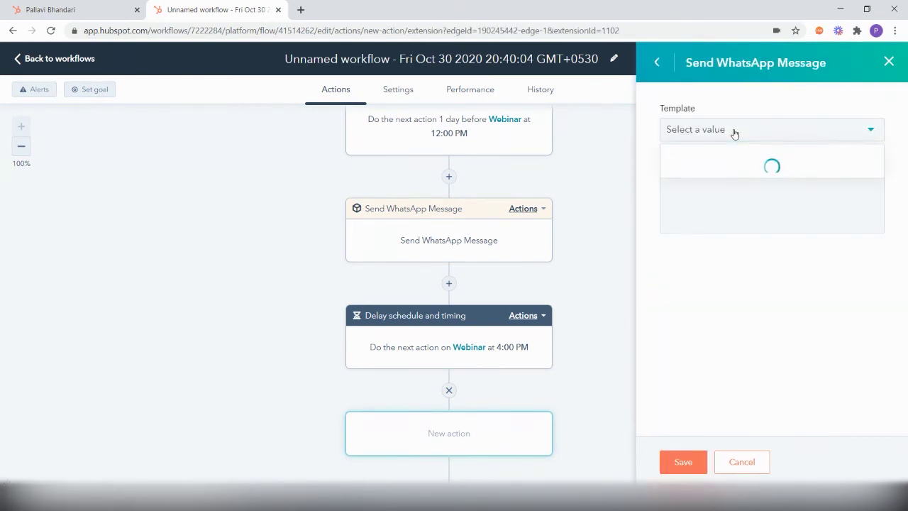
left_click(714, 208)
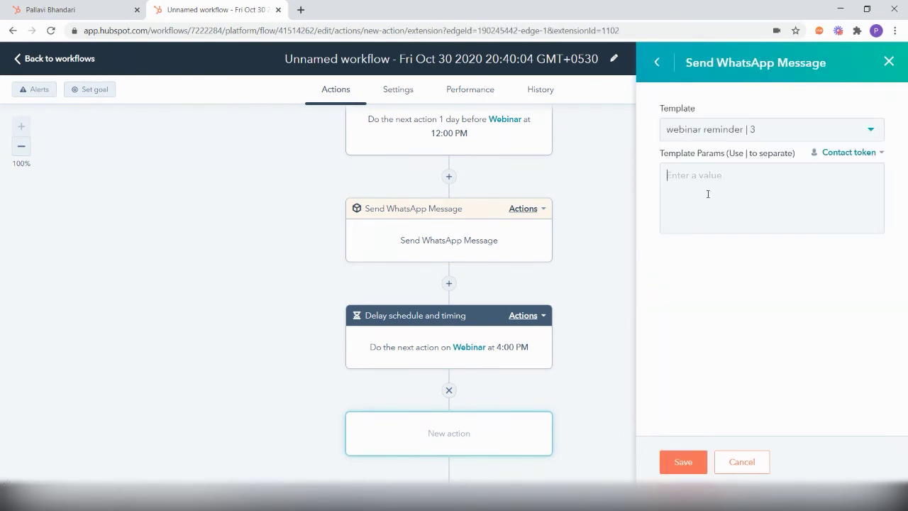
Fill its params with Webinar Booked, Webinar and example.com, then save the step.
left_click(845, 153)
type("w")
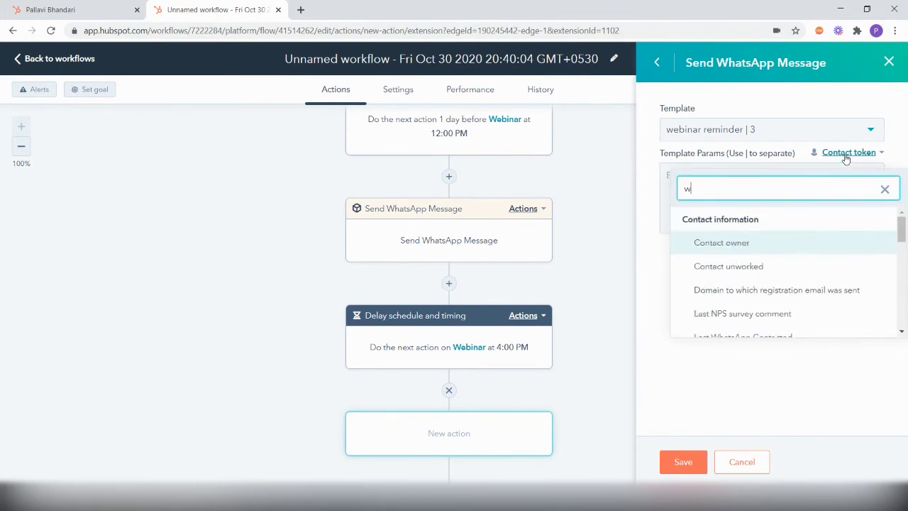
type("ebi")
left_click(726, 243)
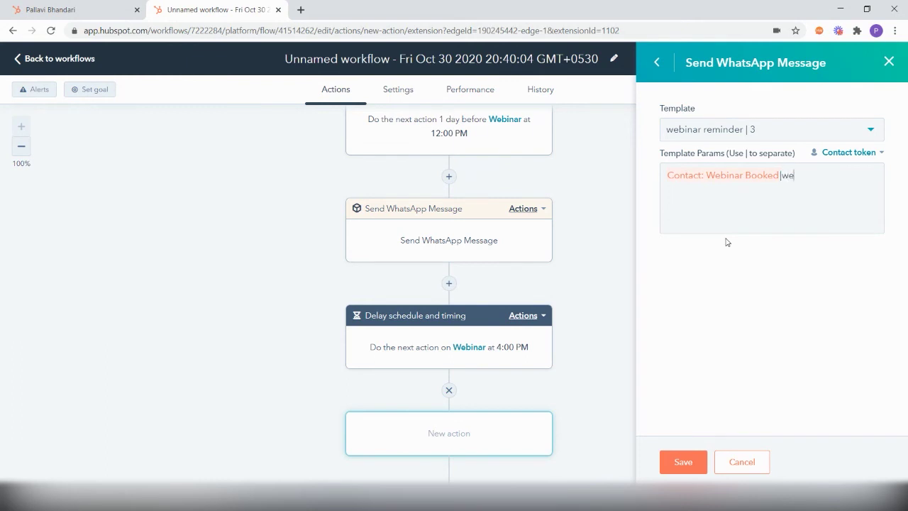
left_click(847, 152)
type("we")
left_click(739, 312)
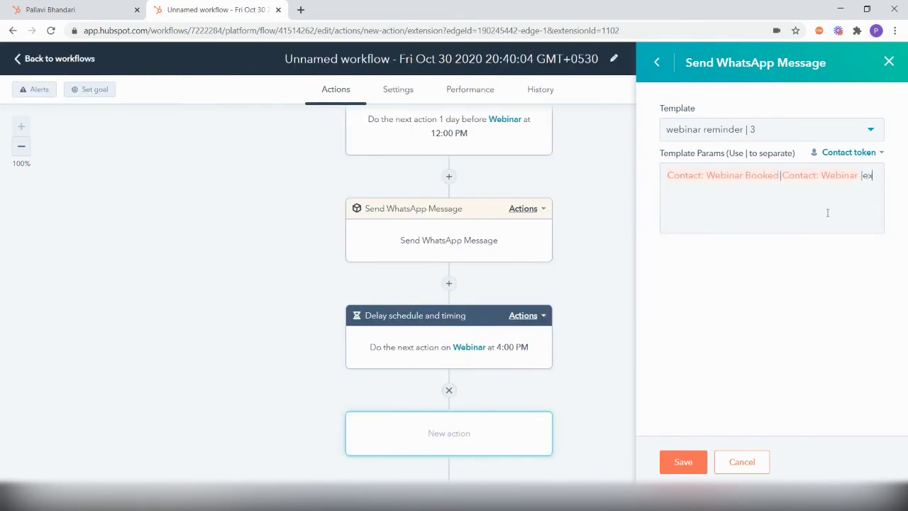
type("ample.com")
left_click(685, 463)
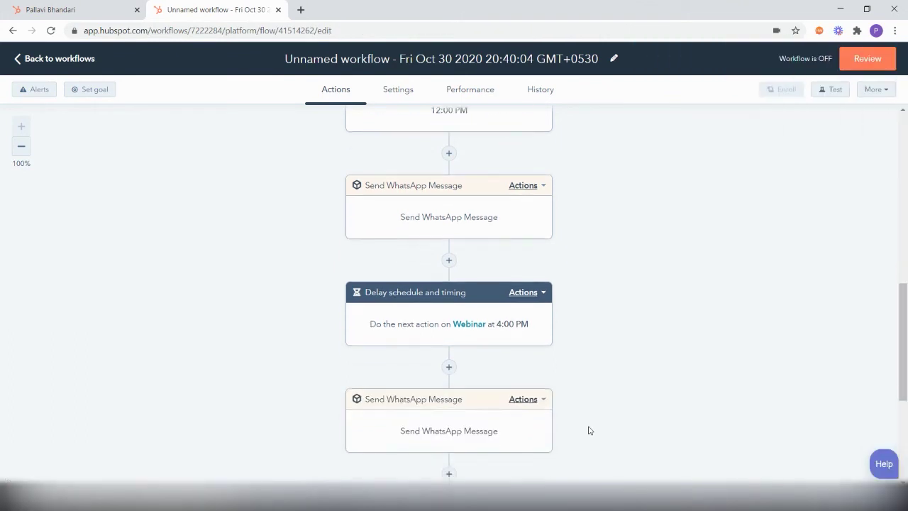
Scroll back to the top and click the workflow's default date-stamped title to edit it.
scroll(588, 430, "up", 1)
scroll(588, 429, "up", 3)
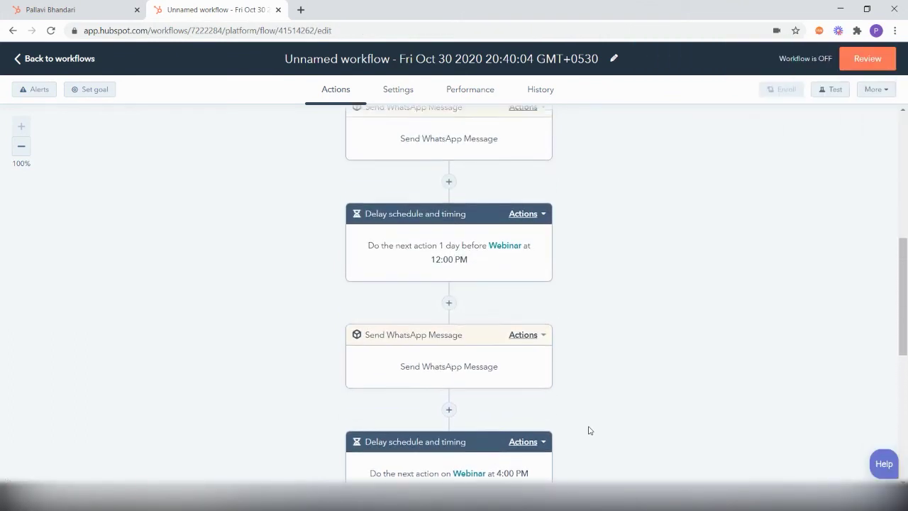
scroll(587, 430, "up", 2)
scroll(587, 430, "up", 1)
scroll(588, 430, "up", 1)
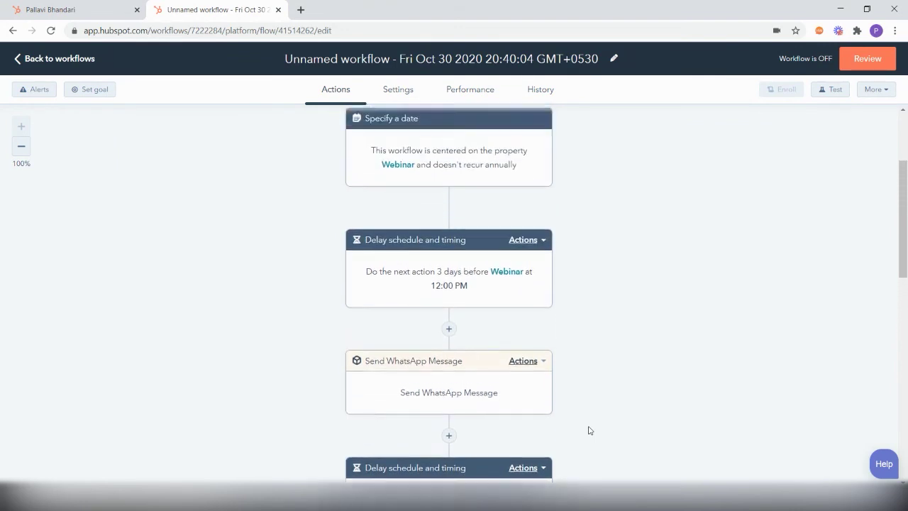
scroll(588, 430, "up", 1)
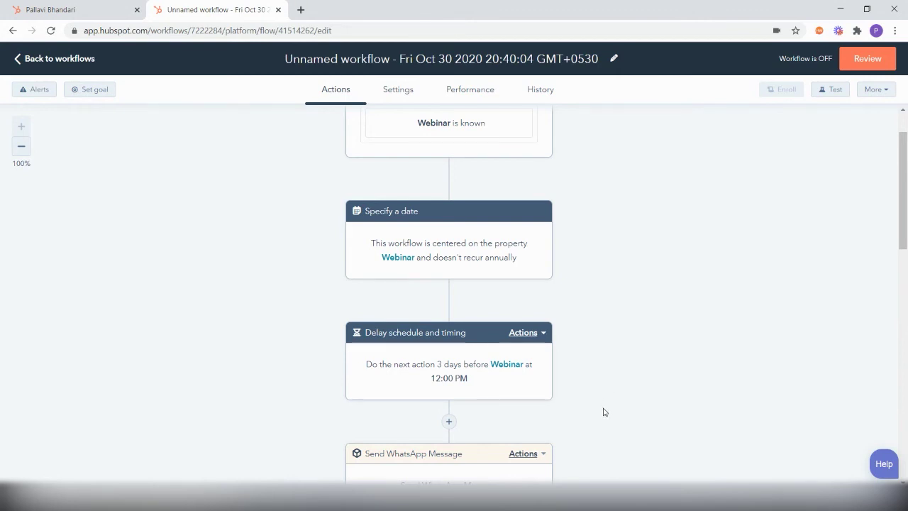
scroll(604, 410, "up", 1)
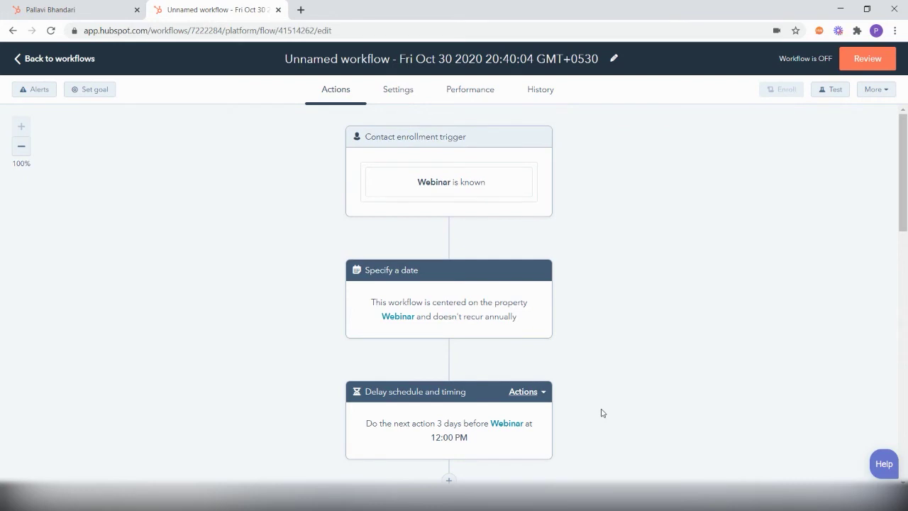
left_click(534, 58)
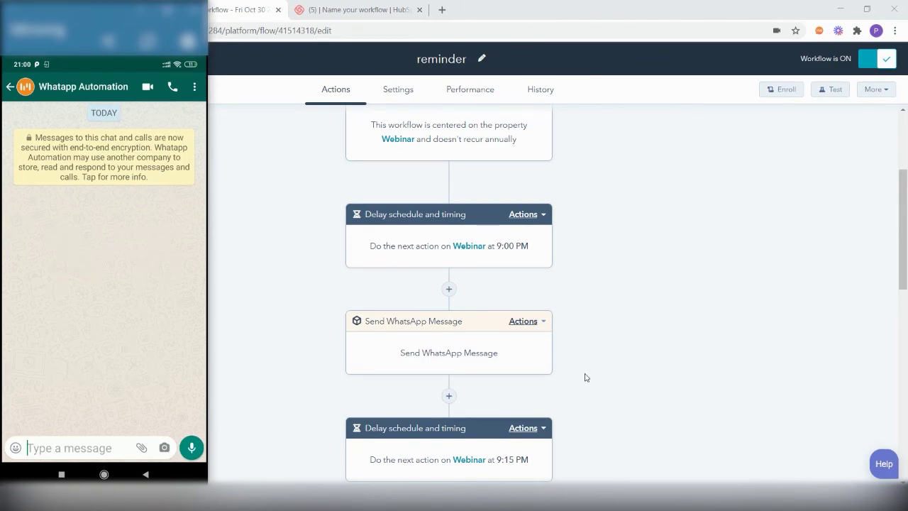
Scroll through the live 'reminder' workflow's steps, then bring the browser window back to the front.
scroll(577, 381, "up", 2)
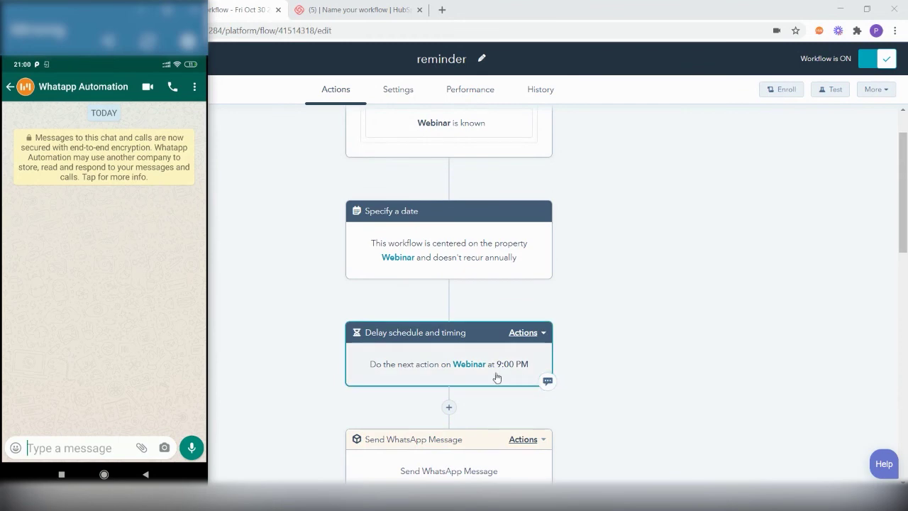
mouse_move(448, 246)
scroll(572, 377, "down", 3)
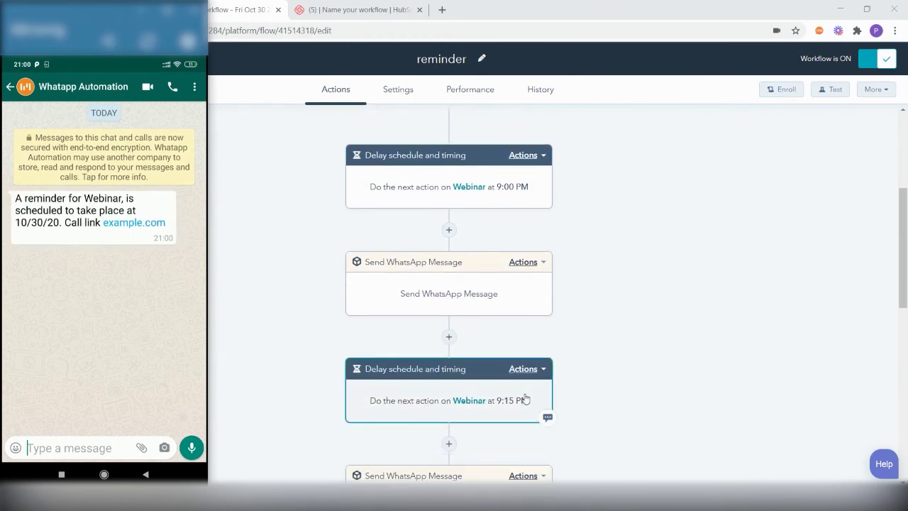
scroll(523, 397, "down", 1)
scroll(523, 397, "down", 1)
scroll(525, 398, "down", 1)
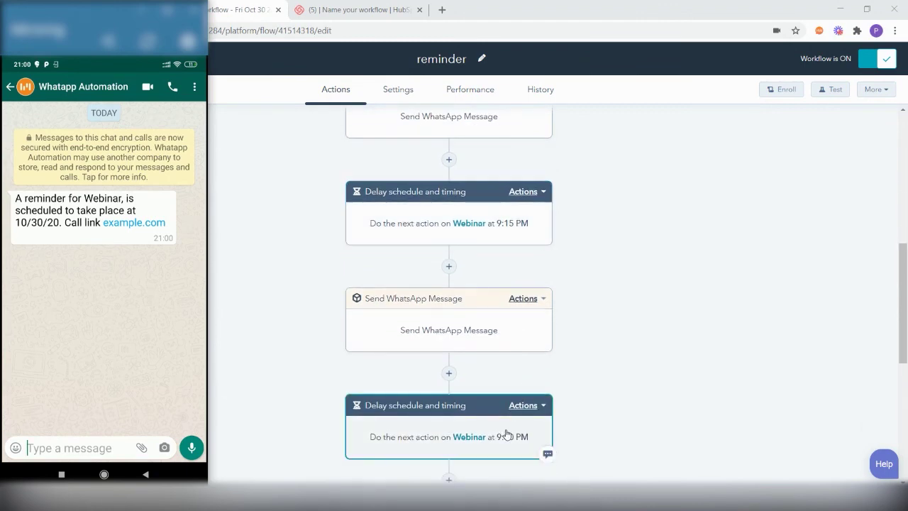
scroll(565, 401, "up", 5)
scroll(565, 403, "up", 1)
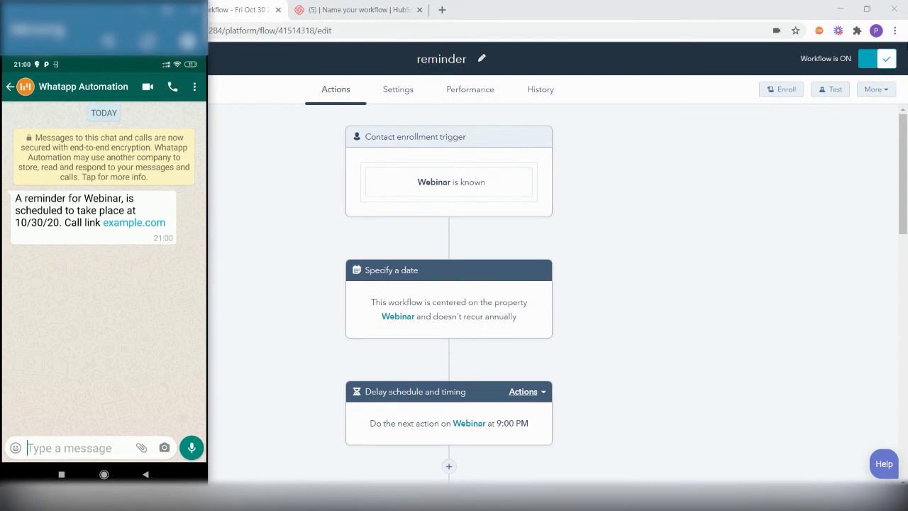
left_click(840, 33)
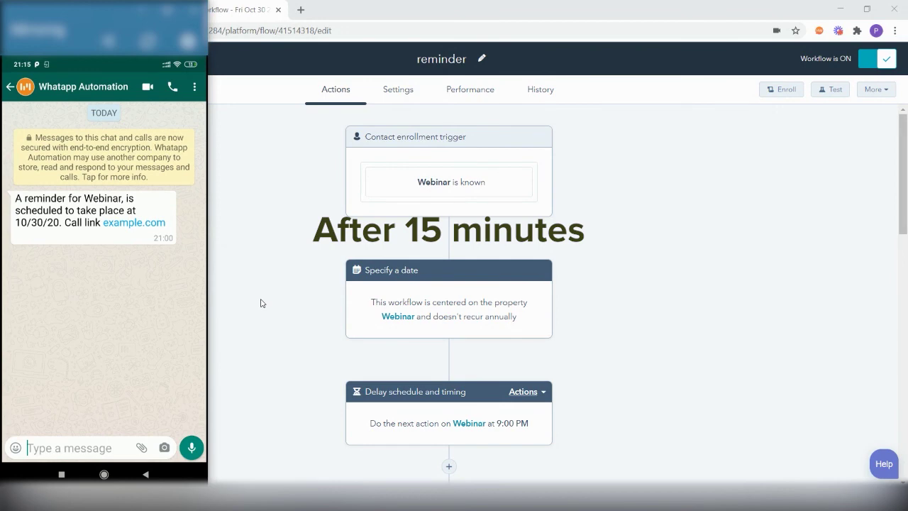